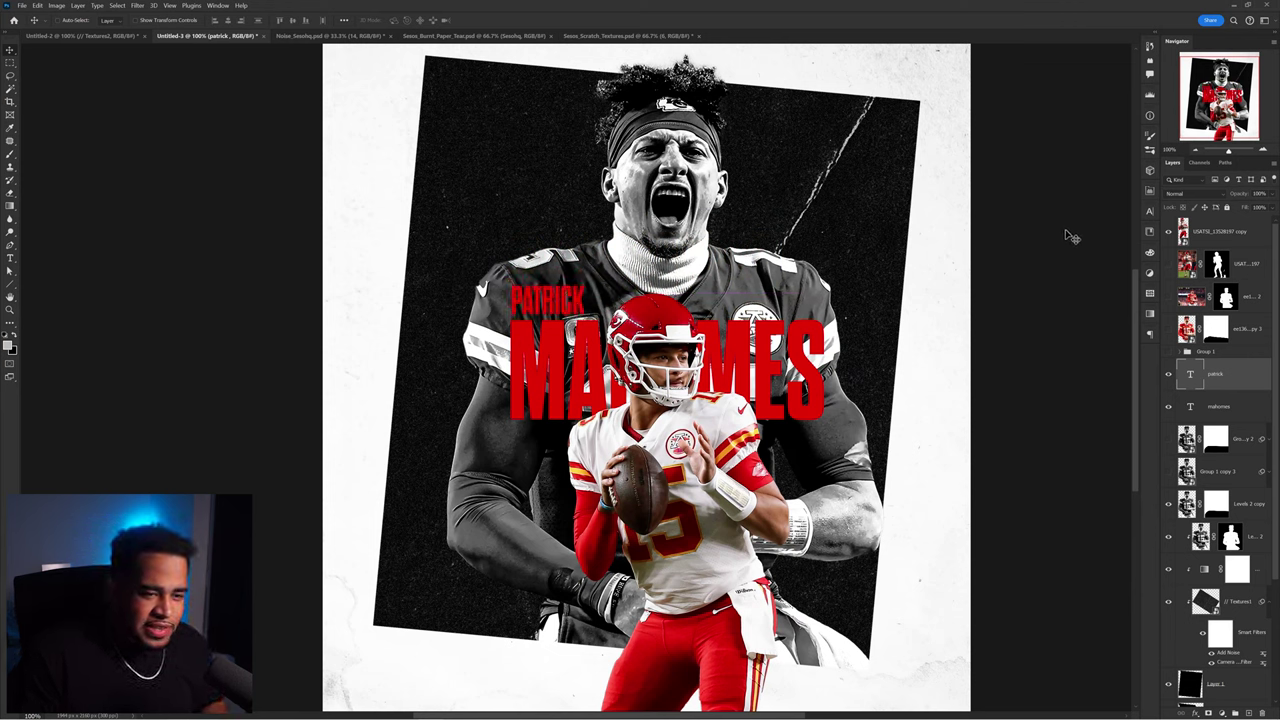
- Recolour the red PATRICK text above MAHOMES to white
click(1149, 213)
click(1121, 268)
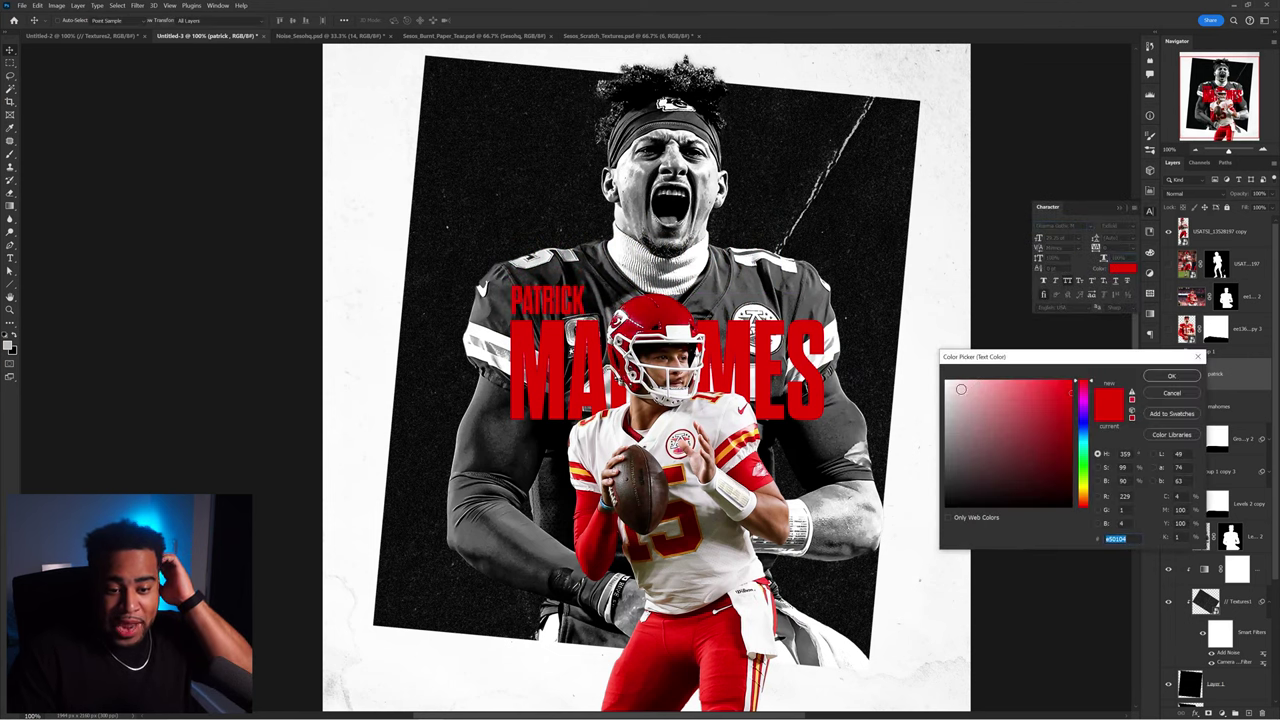
click(953, 389)
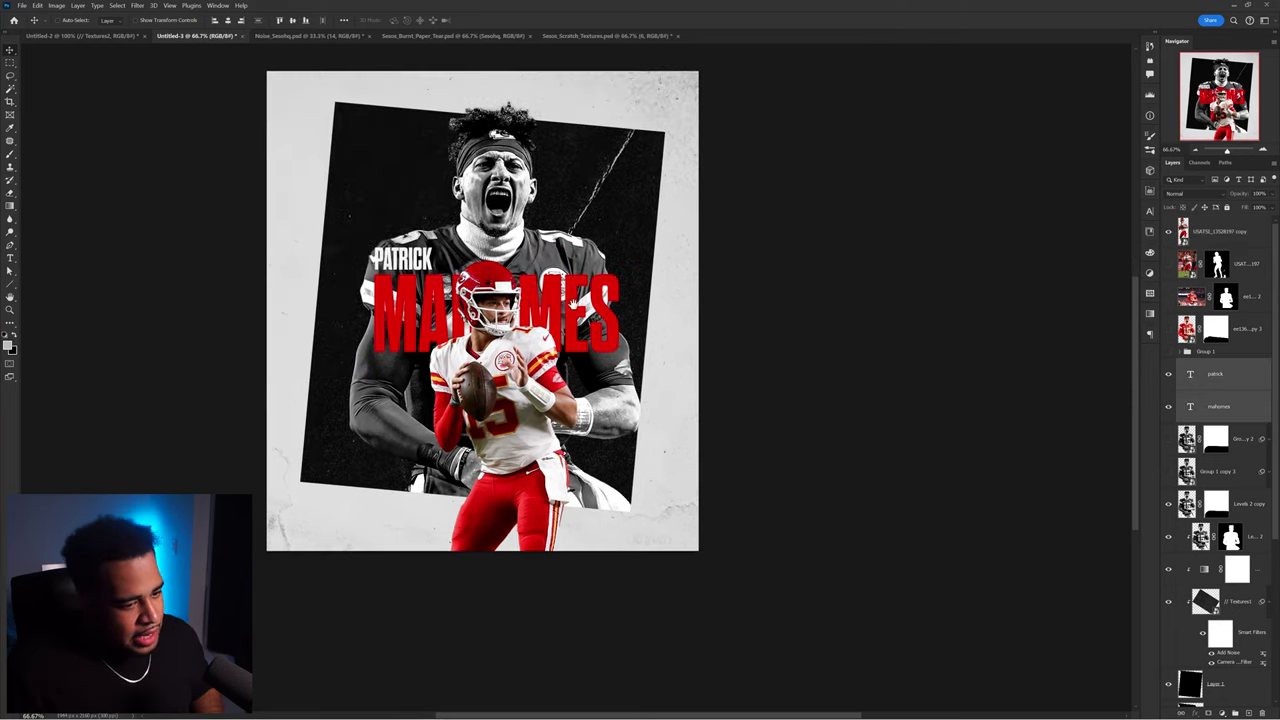
- Add the text "15" in the lower-right area of the tilted black panel
drag(560, 335, 716, 369)
click(888, 321)
click(567, 298)
drag(567, 293, 765, 430)
double_click(762, 433)
text(15)
key(ctrl+Return)
key(v)
key(Return)
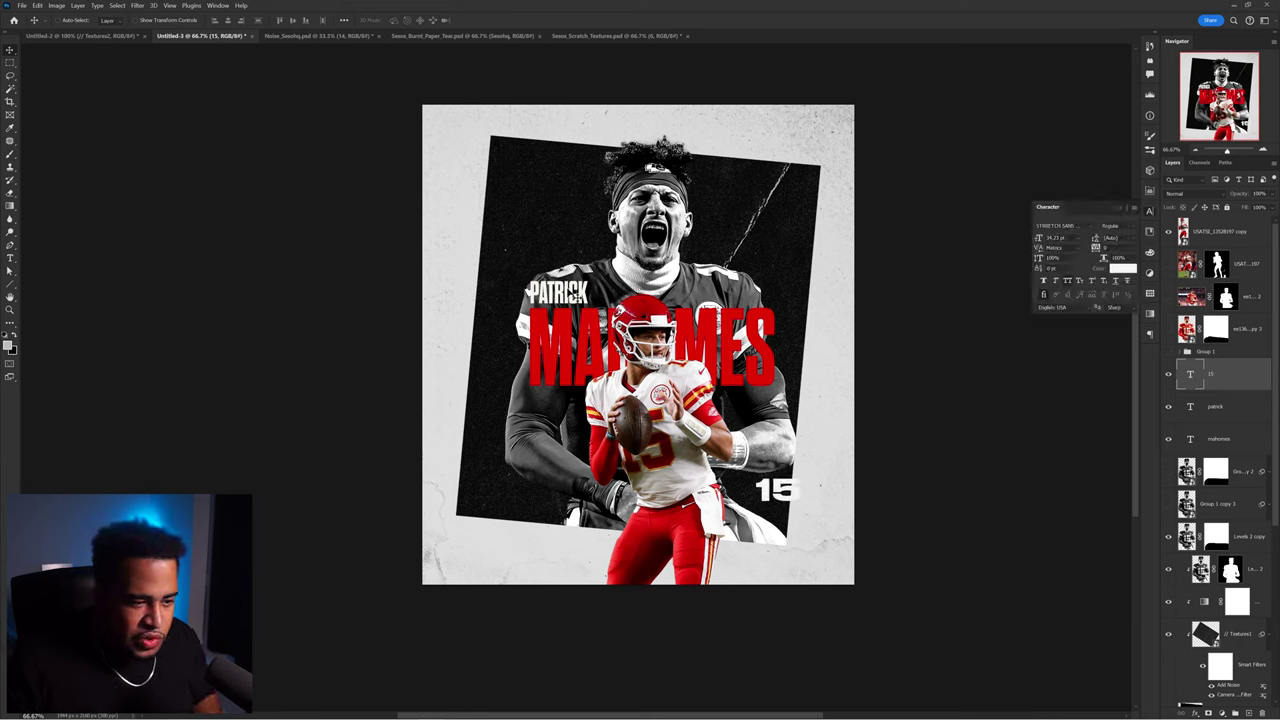
- Change the PATRICK text to the Stretch Sans font and scale it down to fit above the start of MAHOMES
ctrl+click(564, 291)
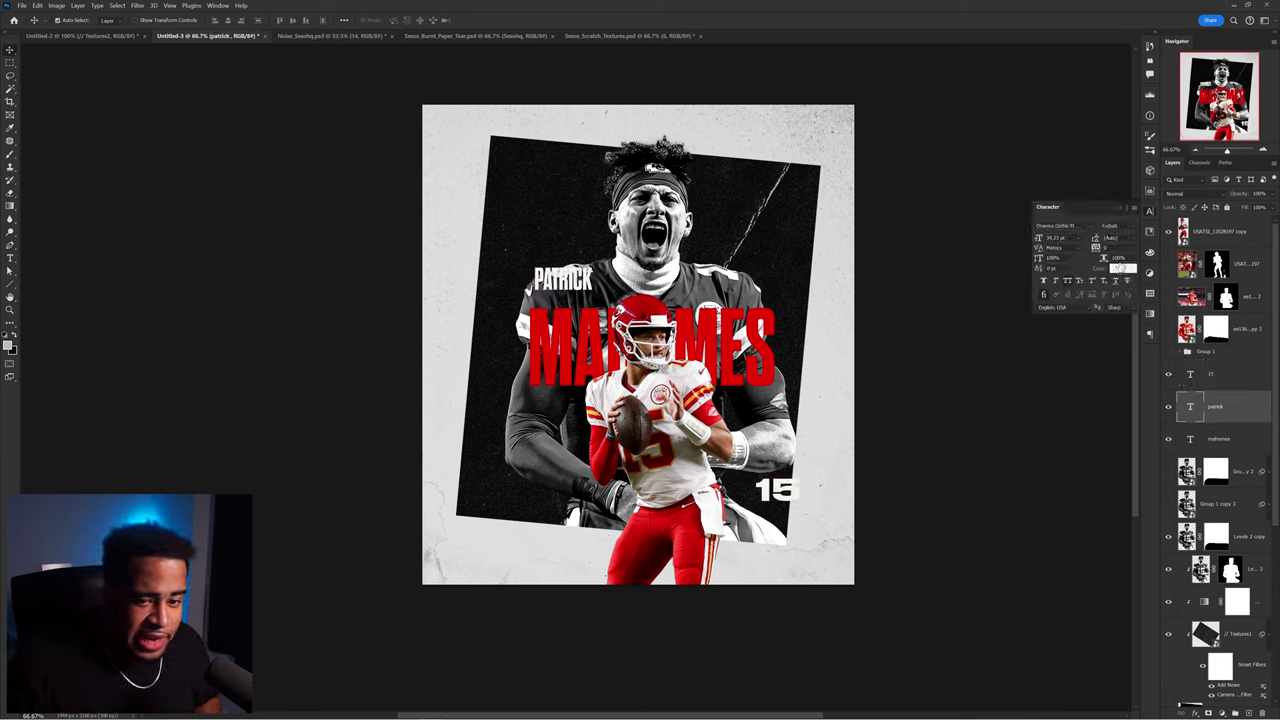
click(1091, 227)
click(1083, 256)
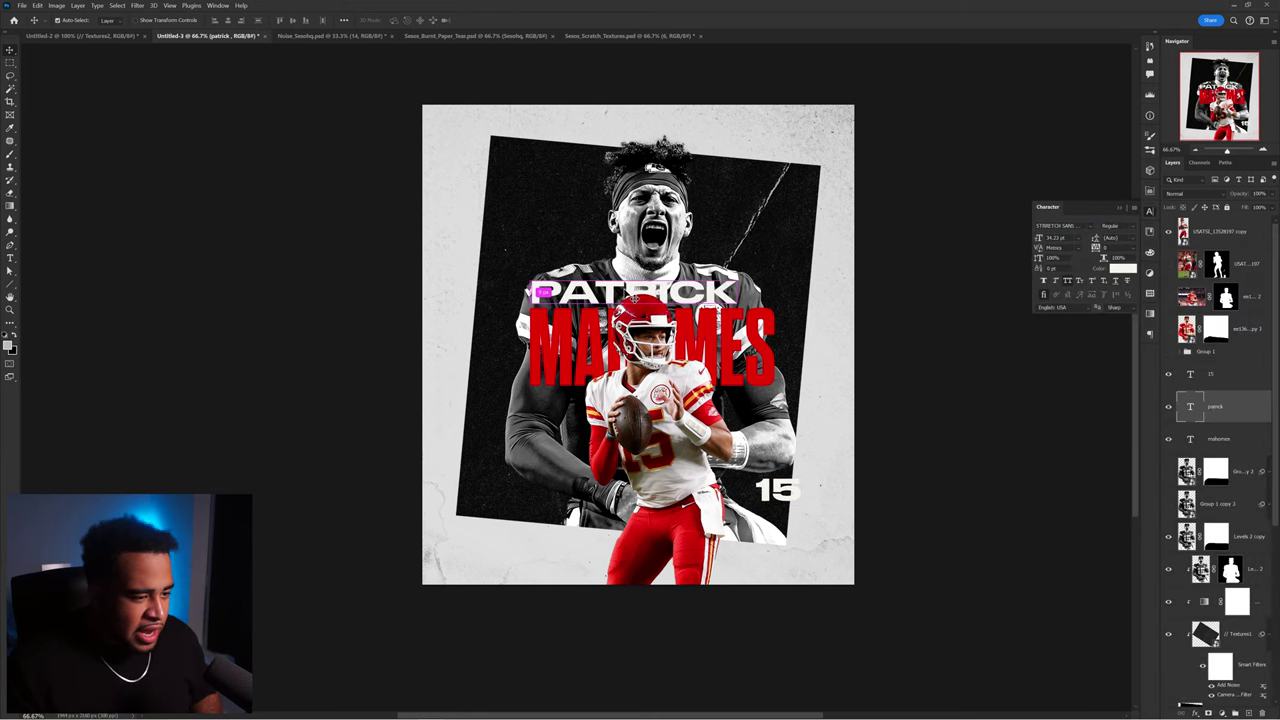
key(ctrl+t)
drag(750, 298, 633, 293)
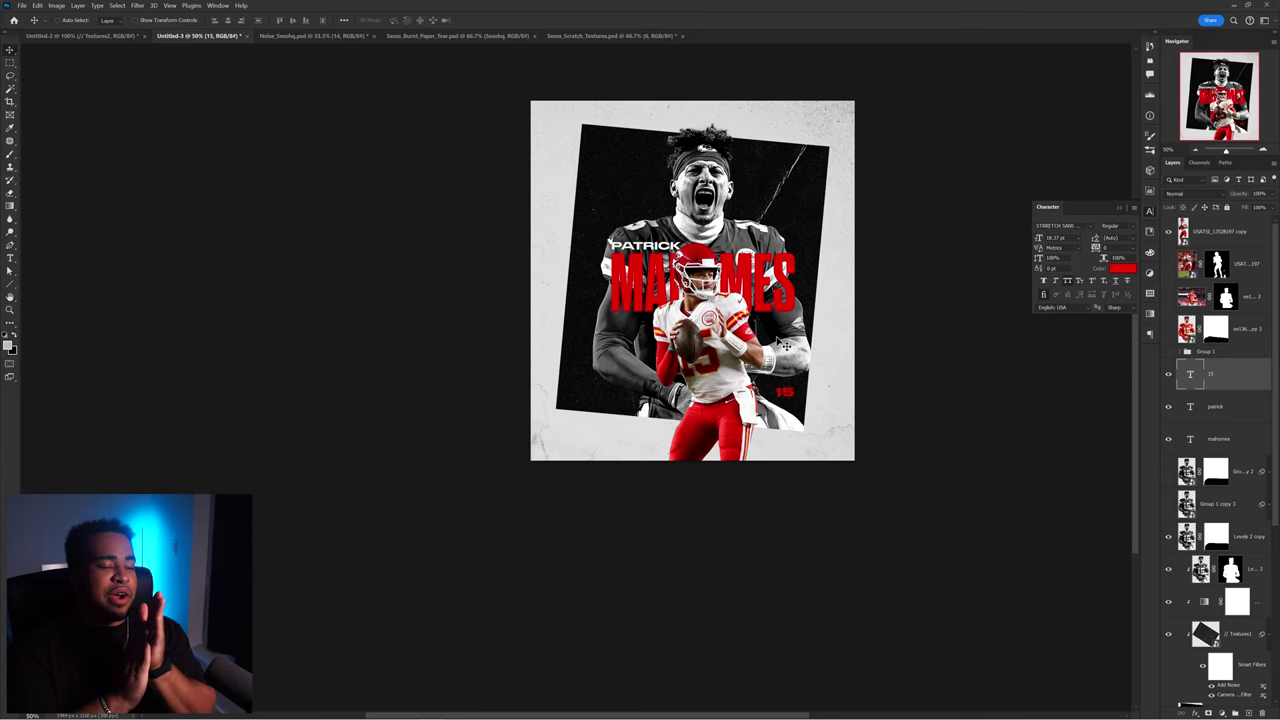
- Apply Camera Raw adjustments to the colour player cutout: Texture +58, Clarity +26 and Vibrance -13
click(1183, 233)
scroll(731, 367, up, 2)
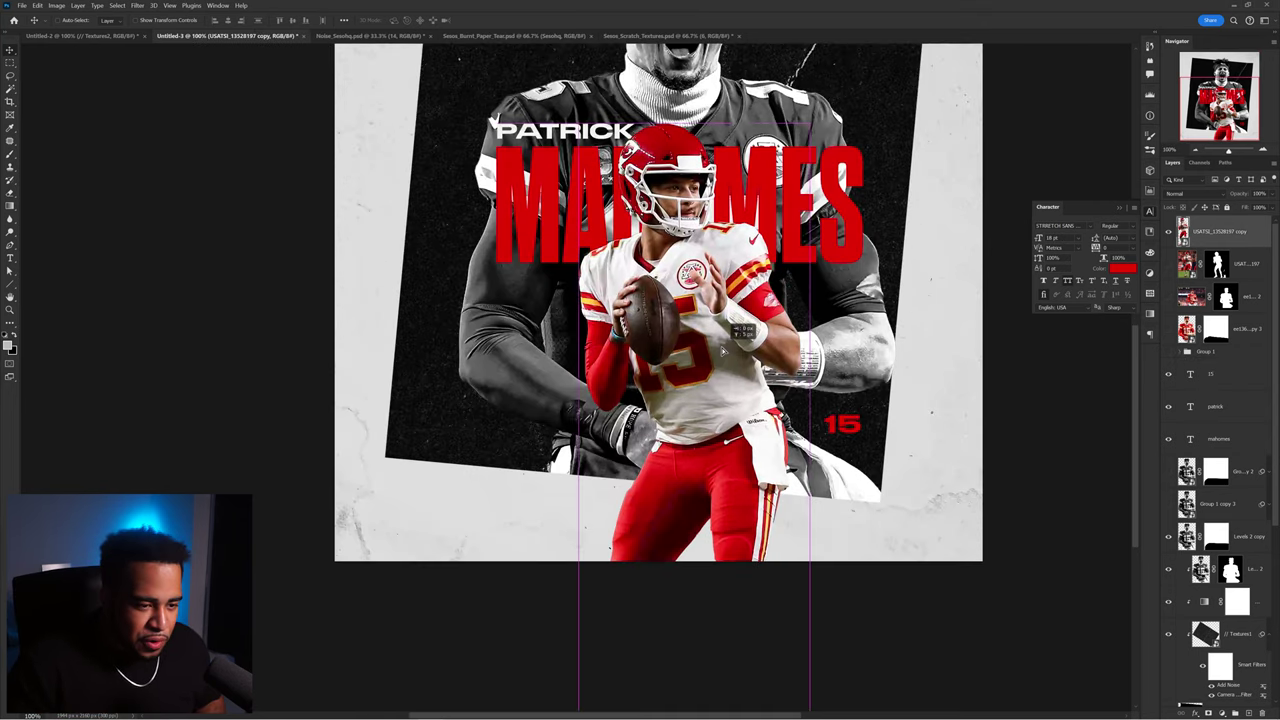
scroll(731, 367, up, 3)
drag(707, 424, 706, 424)
click(138, 6)
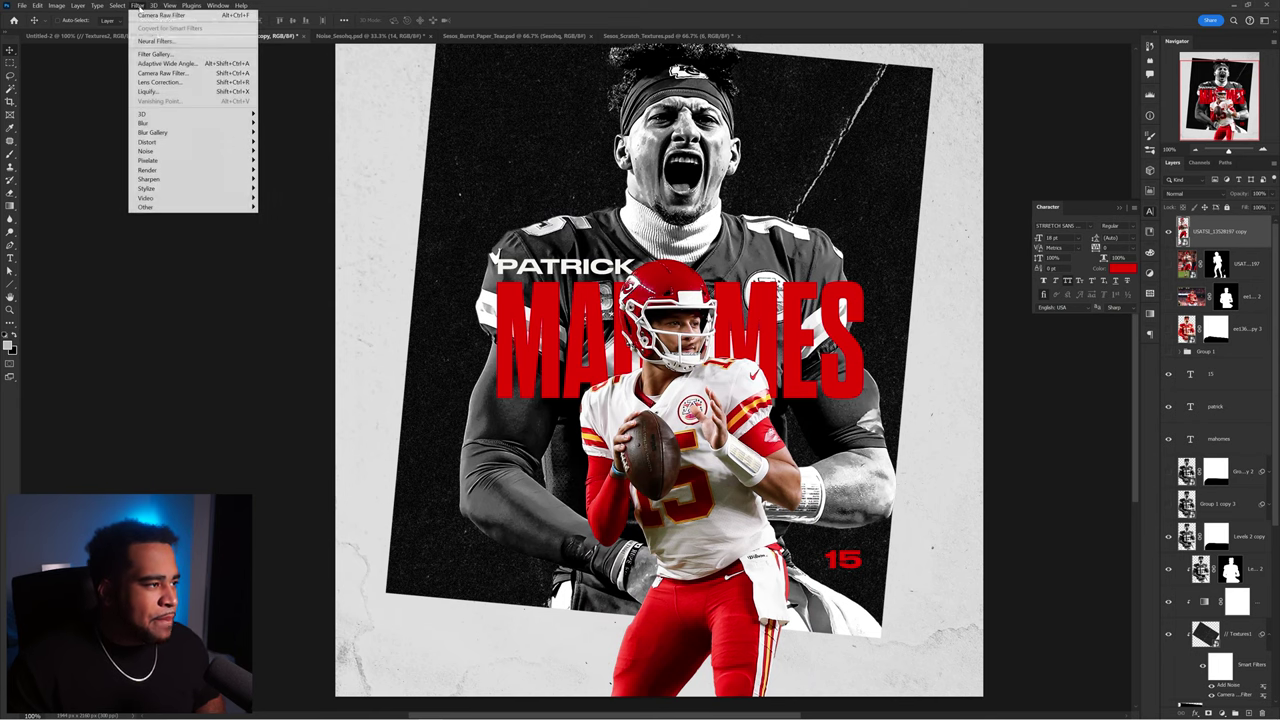
click(163, 73)
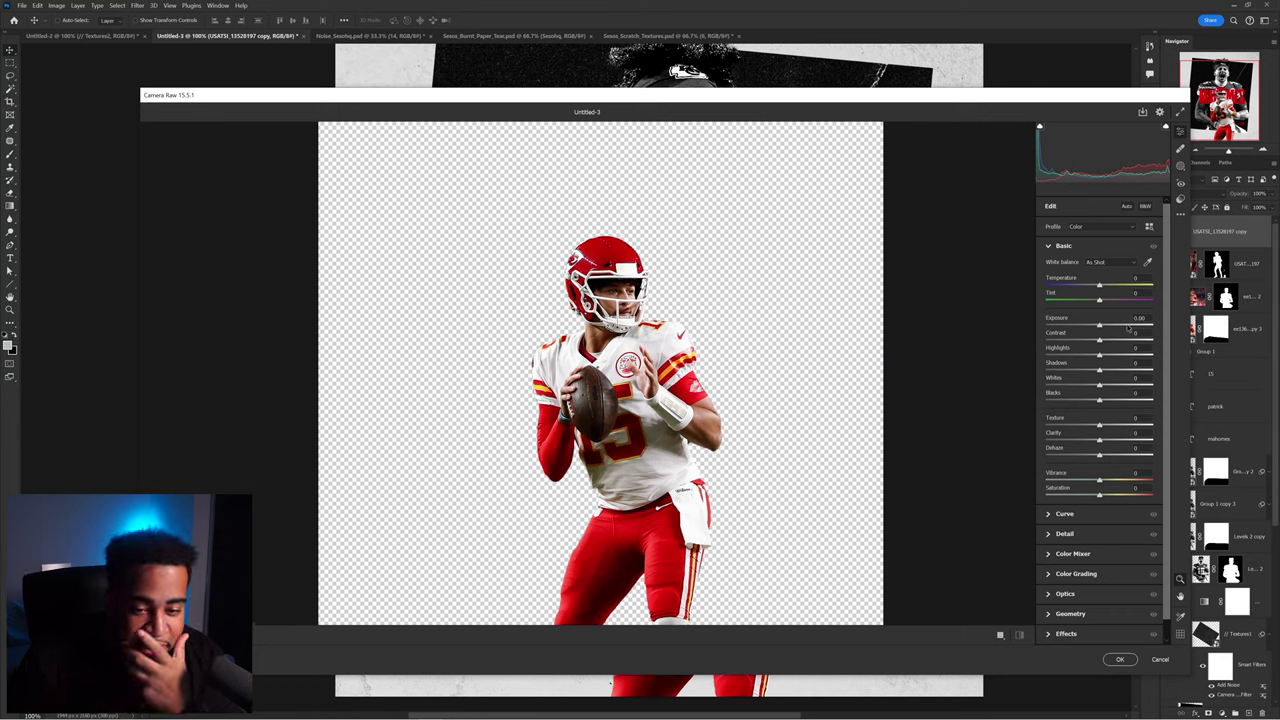
drag(1138, 426, 1142, 426)
drag(1124, 441, 1128, 441)
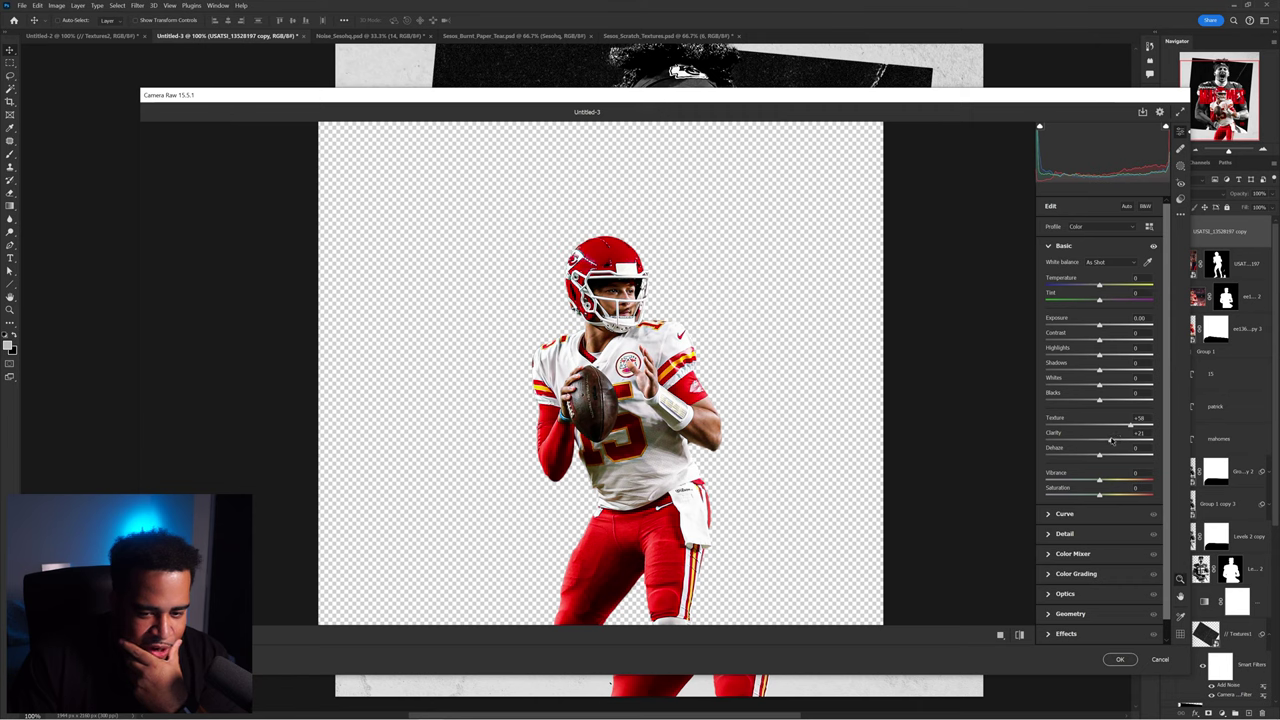
drag(1095, 482, 1093, 482)
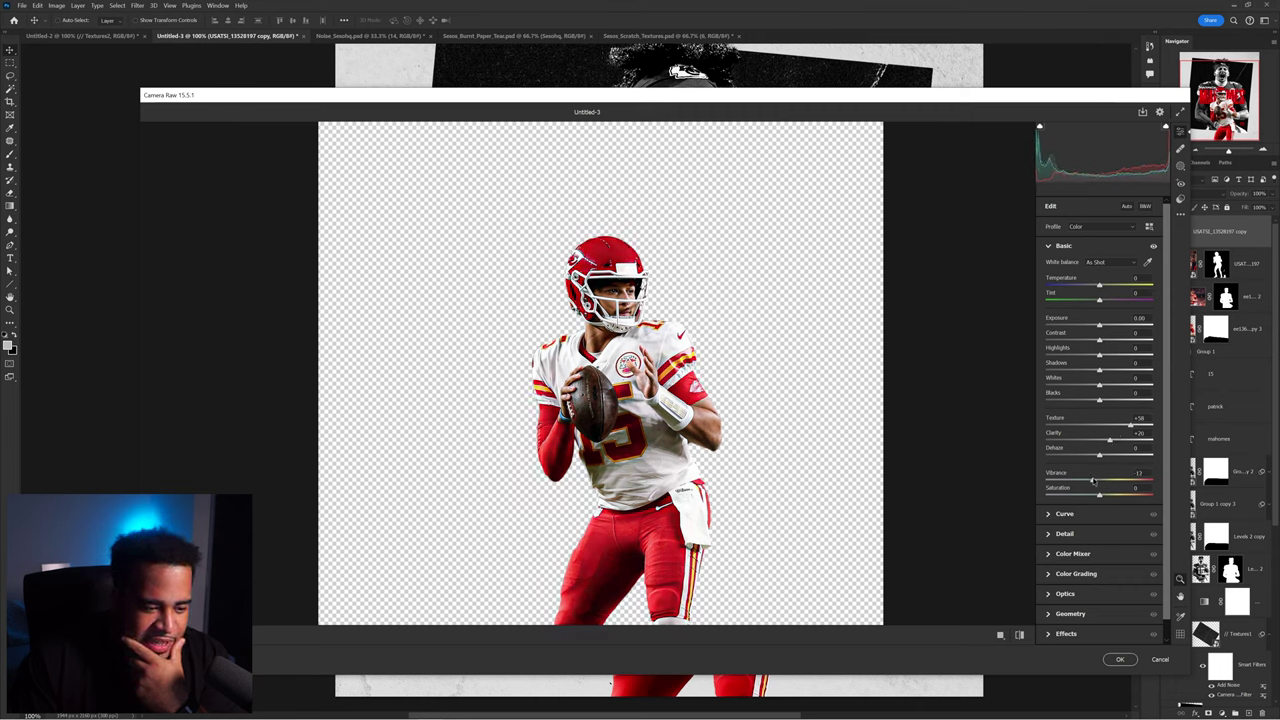
- Set the Color Mixer saturation to +100 for reds and -100 for yellows, greens, aquas, blues, purples and magentas, and apply the filter
scroll(1090, 460, down, 1)
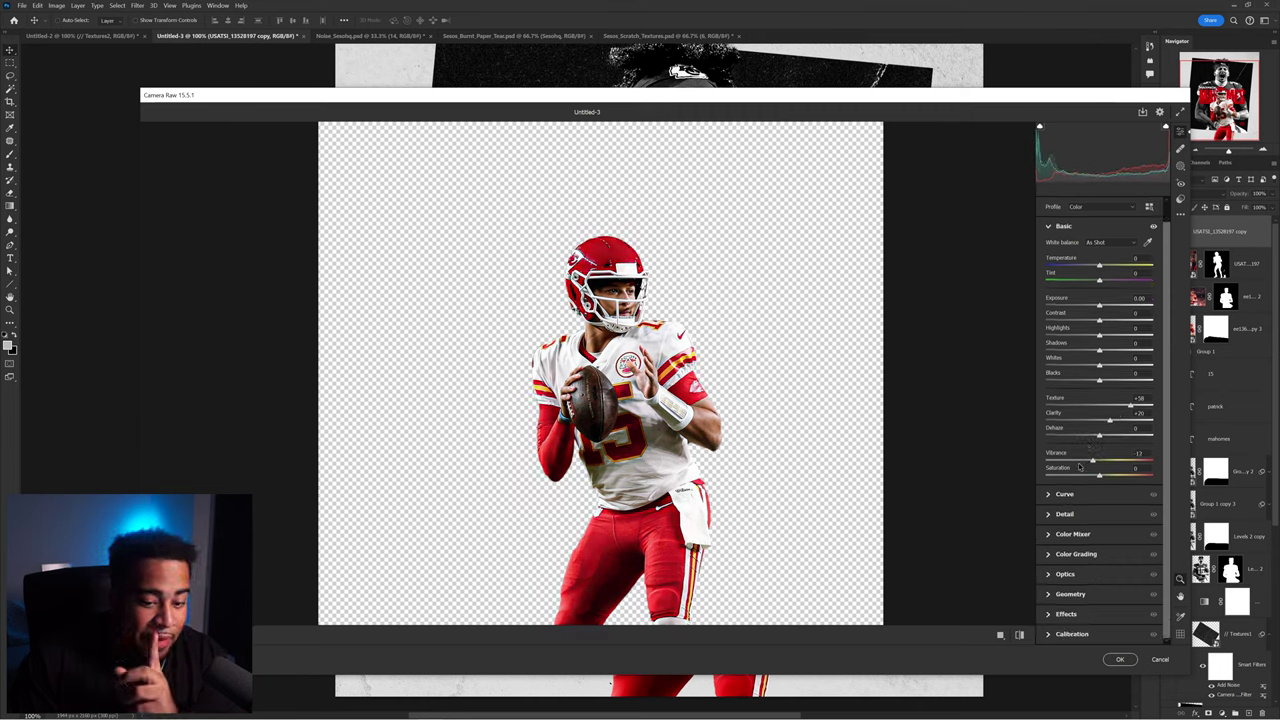
click(1072, 534)
drag(1099, 366, 1152, 368)
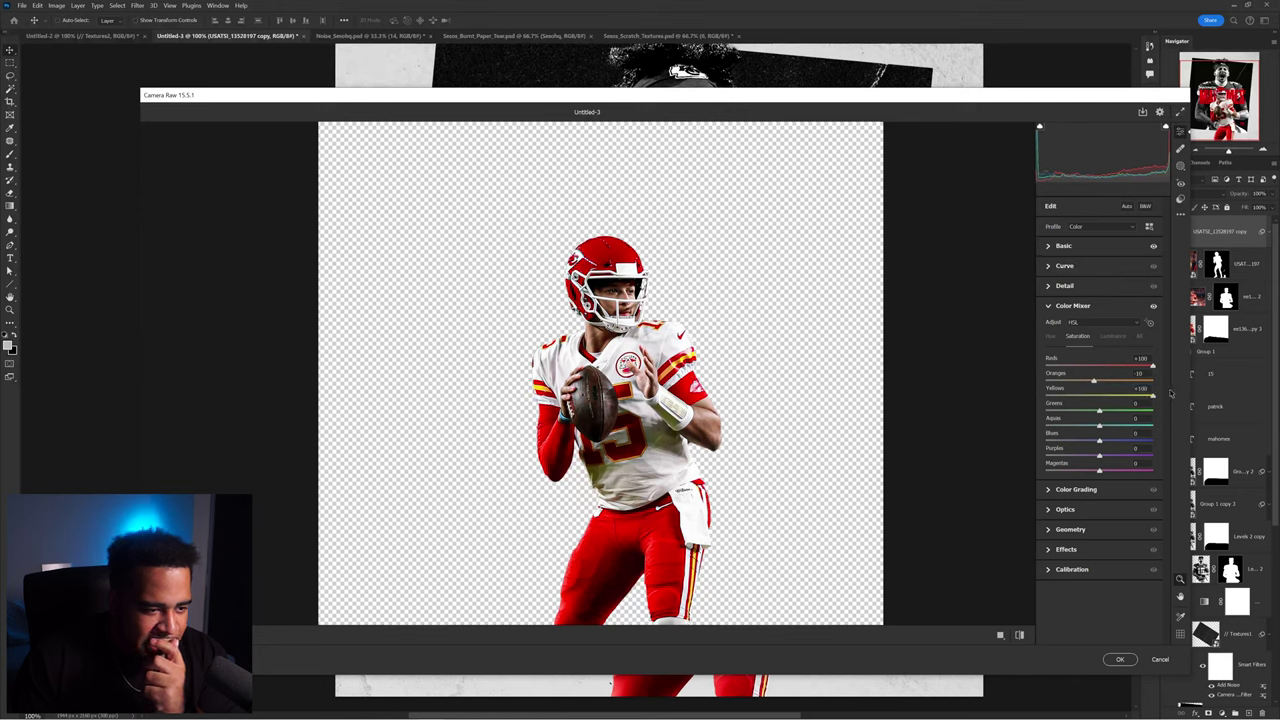
drag(1100, 411, 1044, 412)
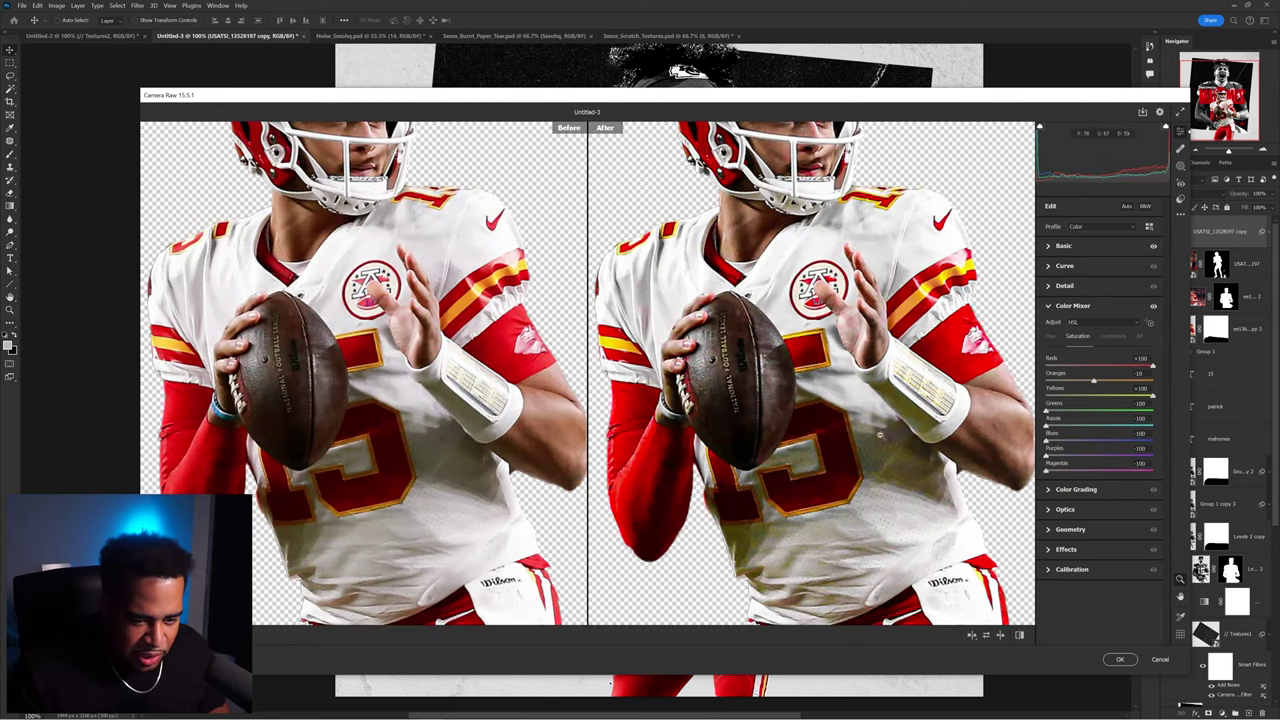
click(879, 434)
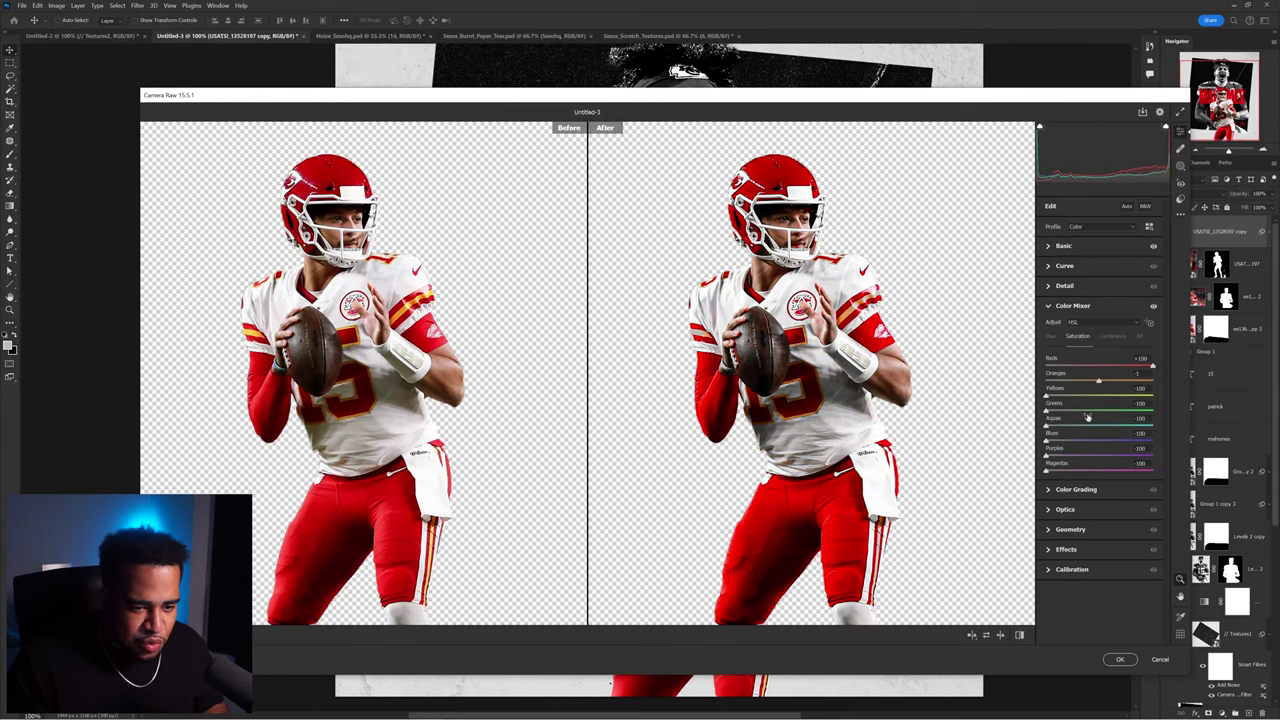
click(1120, 660)
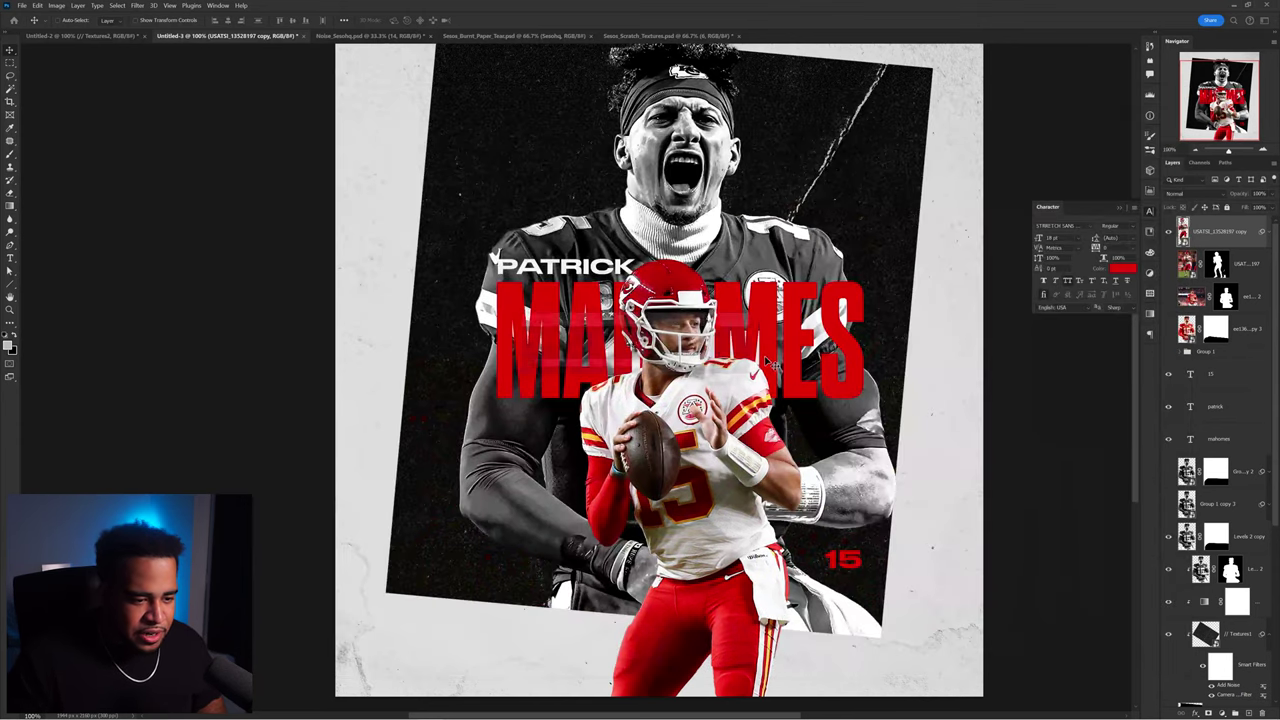
- Duplicate the colour player cutout layer and confirm the Camera Raw filter settings on the duplicate
key(ctrl+minus)
key(ctrl+j)
double_click(1218, 285)
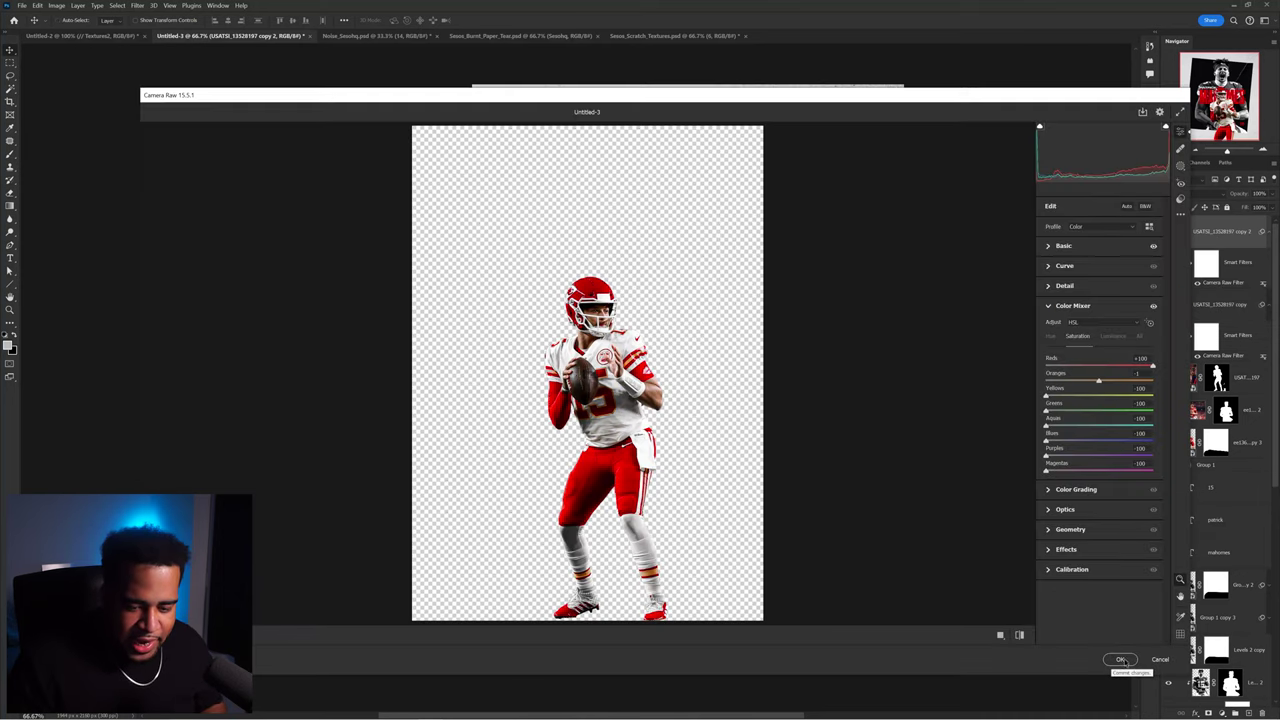
key(Return)
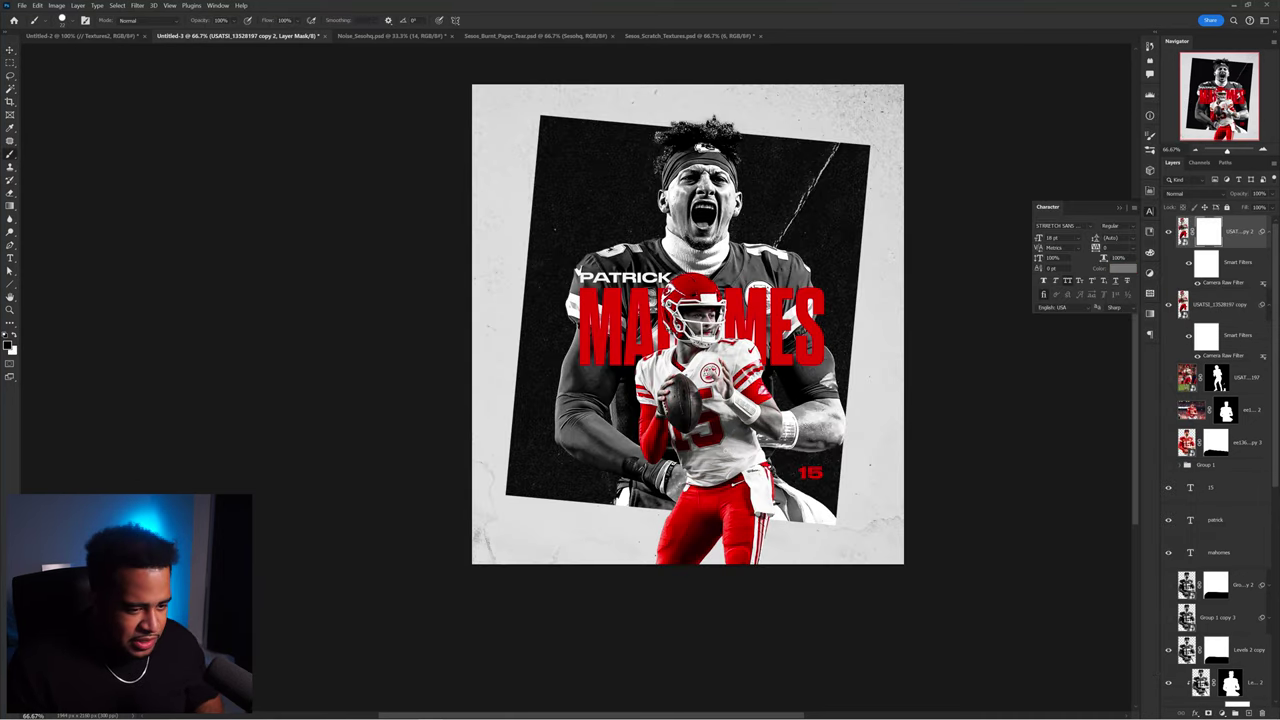
- Paint black with a soft brush on the duplicate's layer mask over the player's face, neck and shoulders
scroll(722, 447, up, 3)
scroll(780, 411, down, 3)
drag(745, 362, 733, 321)
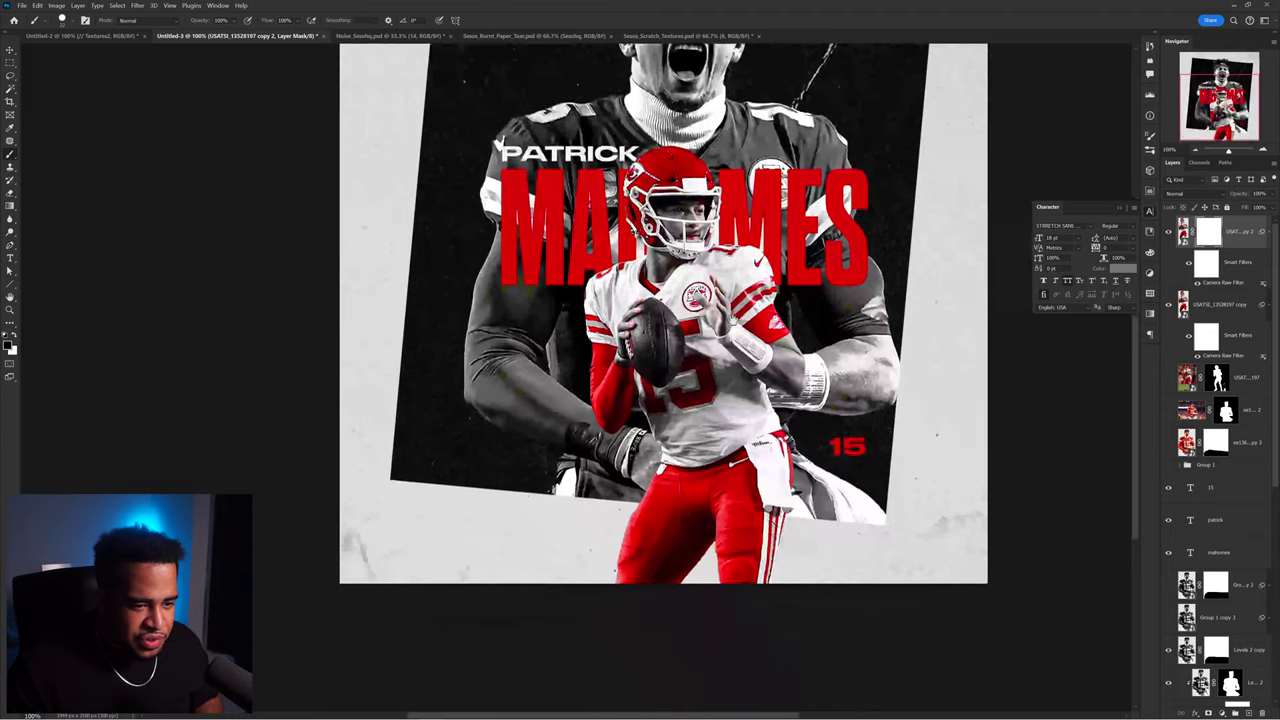
alt+right_click(707, 427)
drag(690, 215, 680, 281)
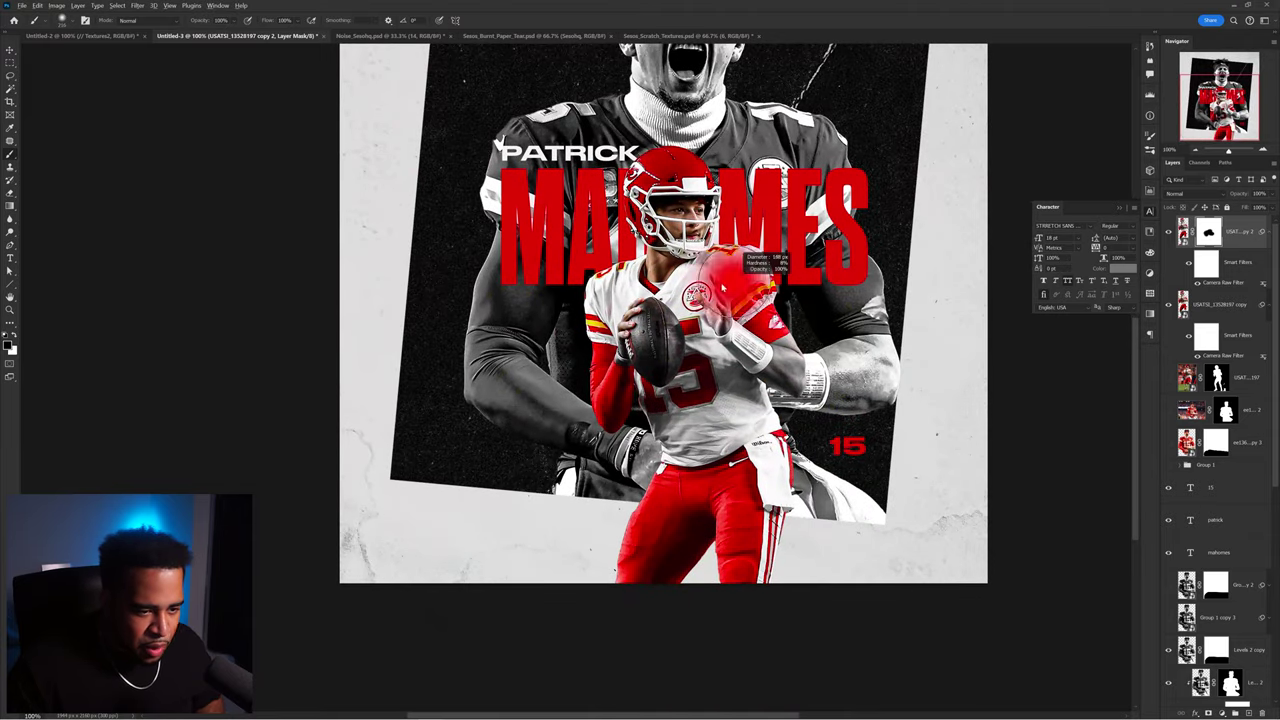
alt+right_click(759, 176)
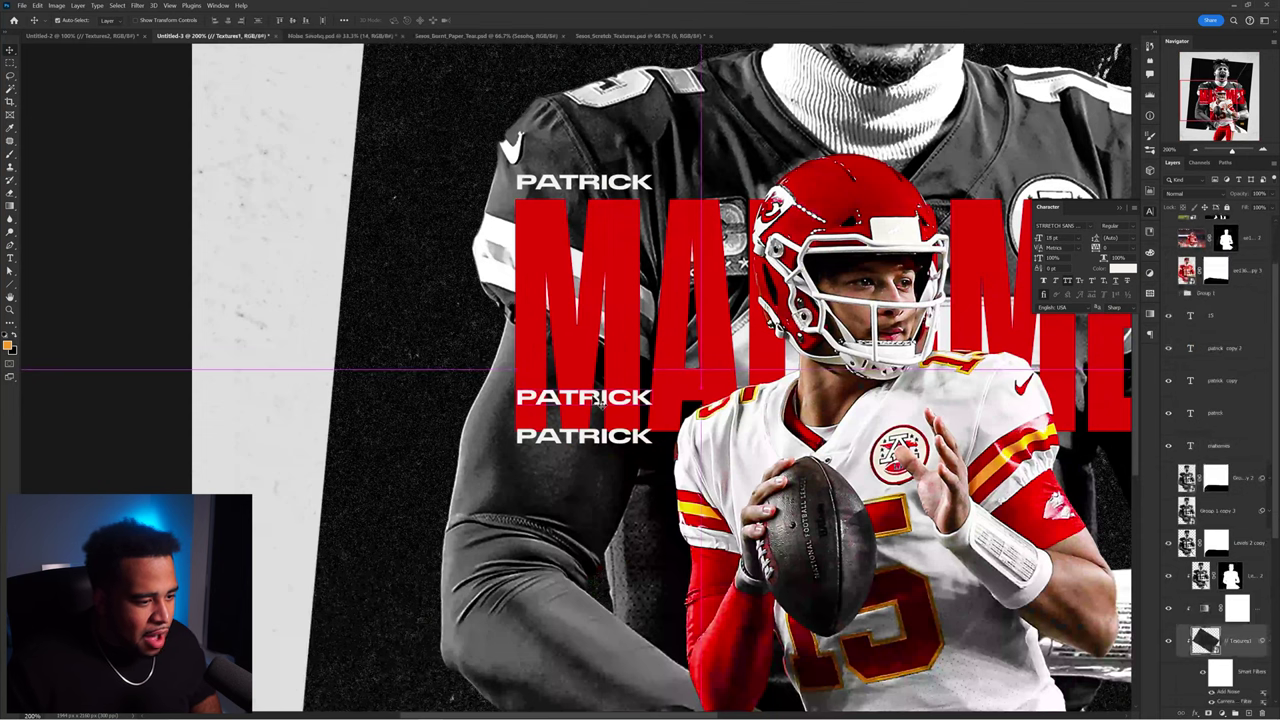
- Move the two lower PATRICK text copies together down beside the black-and-white figure's forearm
drag(594, 440, 594, 498)
key(ctrl+z)
ctrl+click(605, 436)
ctrl+shift+click(612, 398)
scroll(617, 388, down, 2)
drag(655, 375, 655, 453)
mouse_move(738, 404)
mouse_down()
mouse_move(282, 446)
mouse_move(735, 401)
mouse_up()
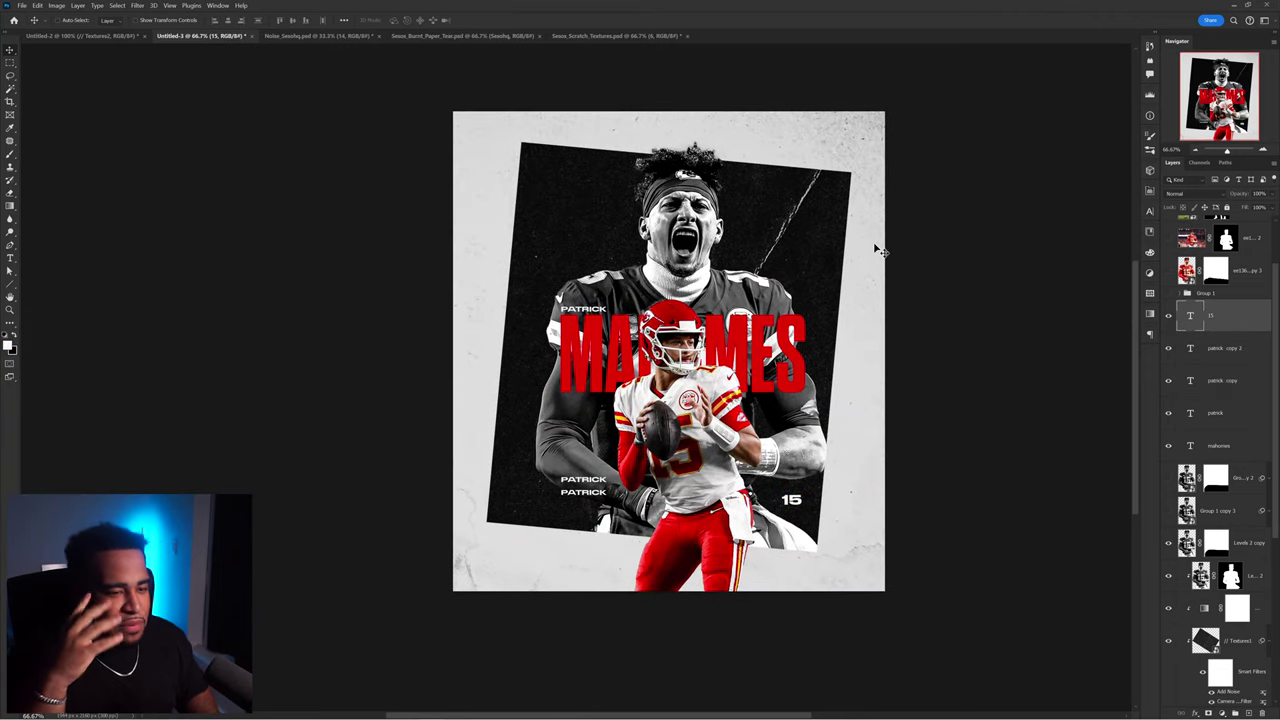
drag(820, 231, 878, 270)
key(ctrl+z)
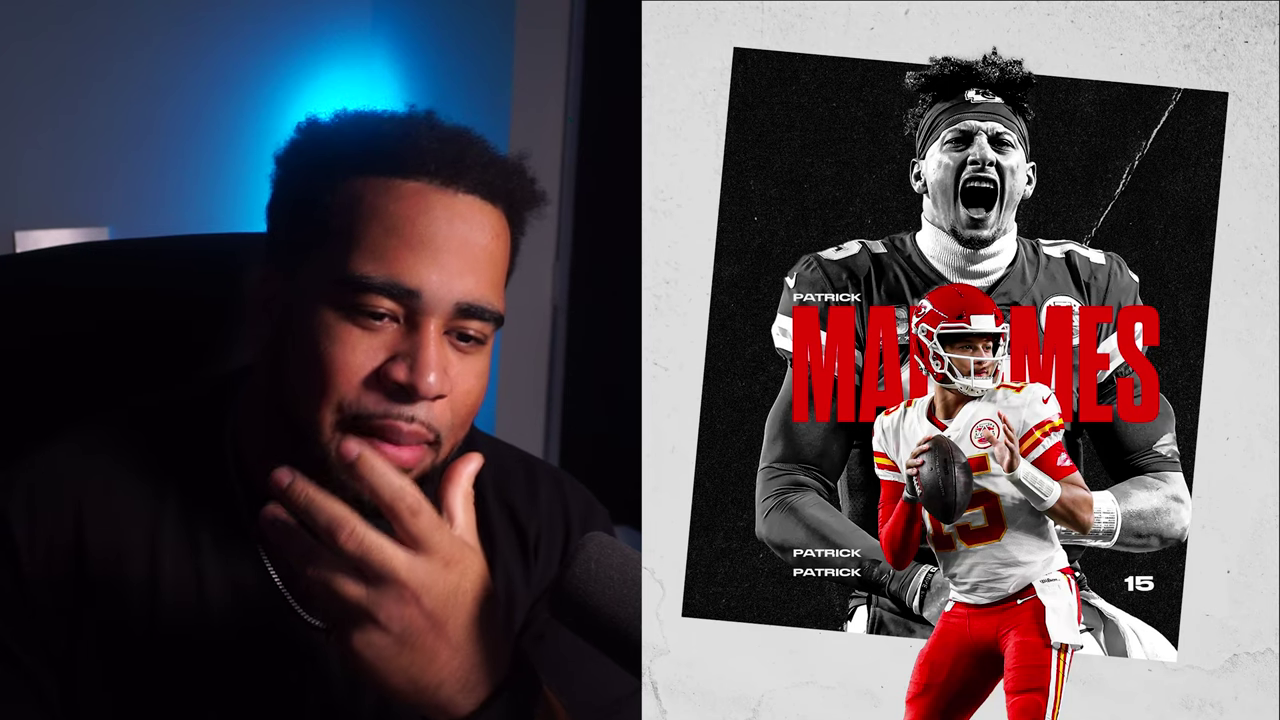
mouse_move(1005, 54)
mouse_down()
mouse_move(890, 288)
mouse_move(1007, 62)
mouse_up()
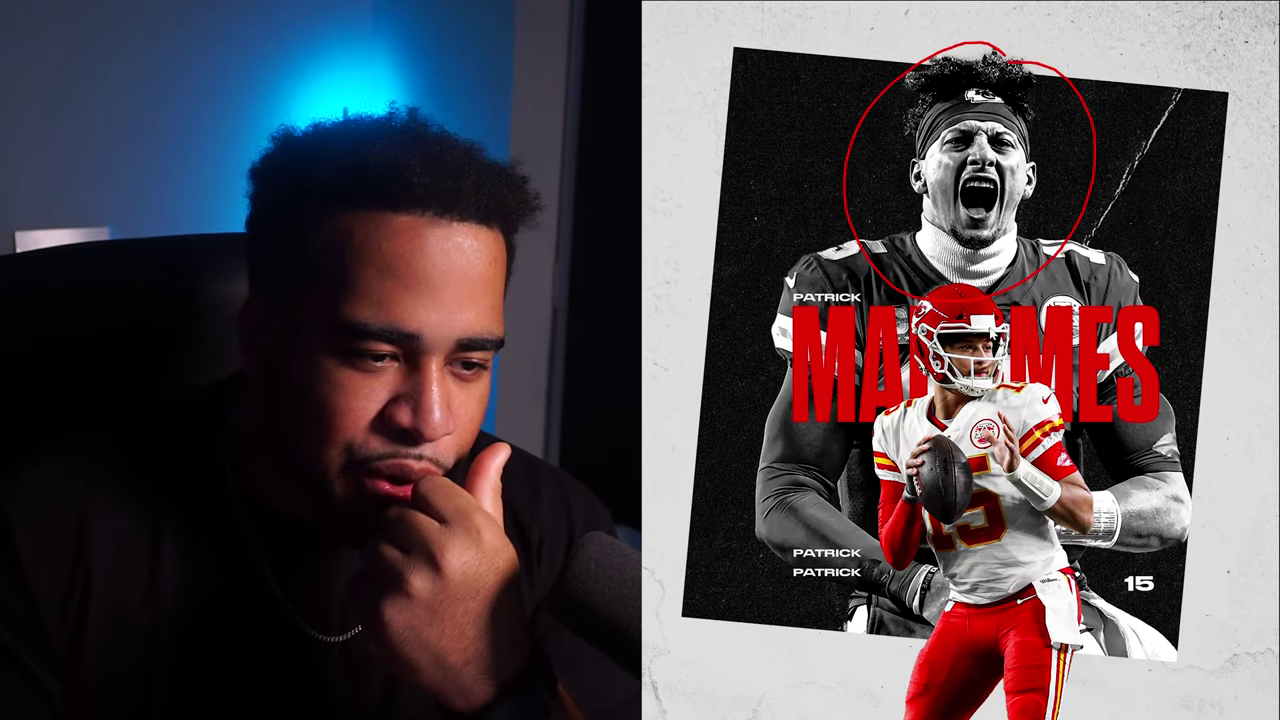
drag(838, 577, 965, 262)
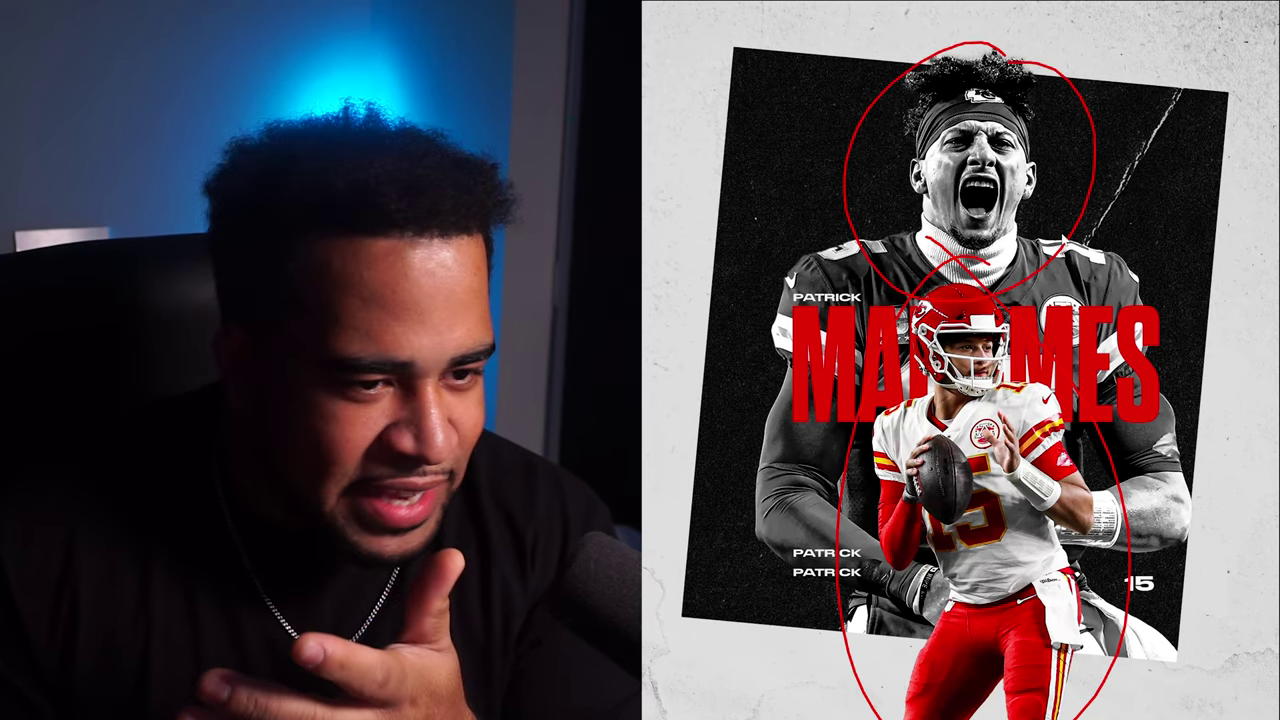
mouse_move(1052, 189)
mouse_down()
mouse_move(1279, 128)
mouse_move(962, 285)
mouse_up()
drag(1166, 196, 1176, 288)
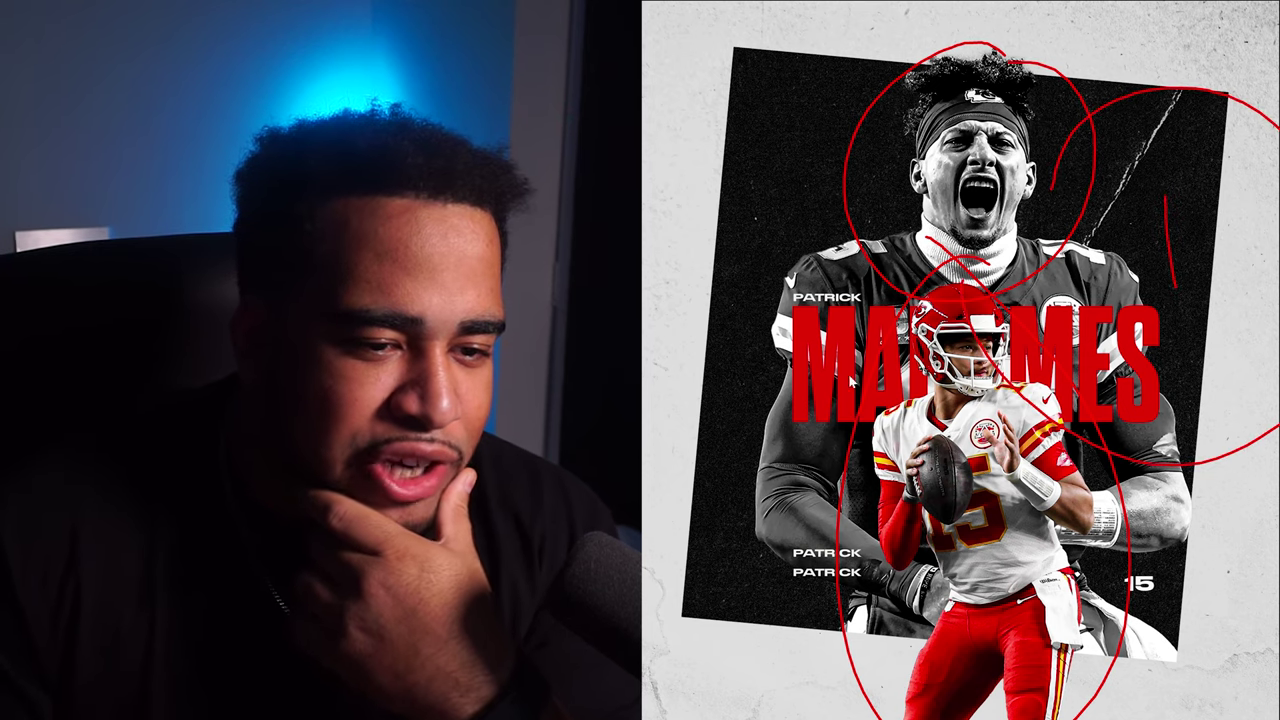
drag(676, 467, 806, 467)
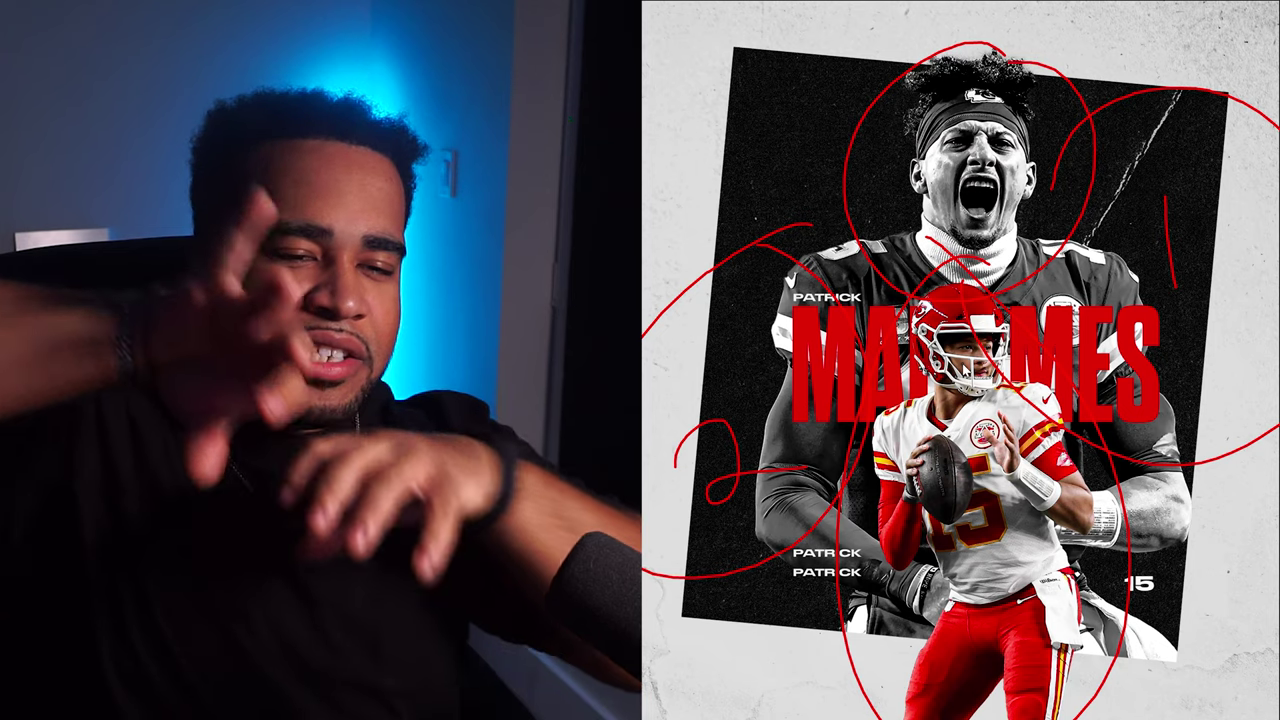
mouse_move(678, 1)
mouse_down()
mouse_move(1152, 550)
mouse_move(1253, 719)
mouse_up()
mouse_move(643, 639)
mouse_down()
mouse_move(1108, 283)
mouse_move(1278, 122)
mouse_up()
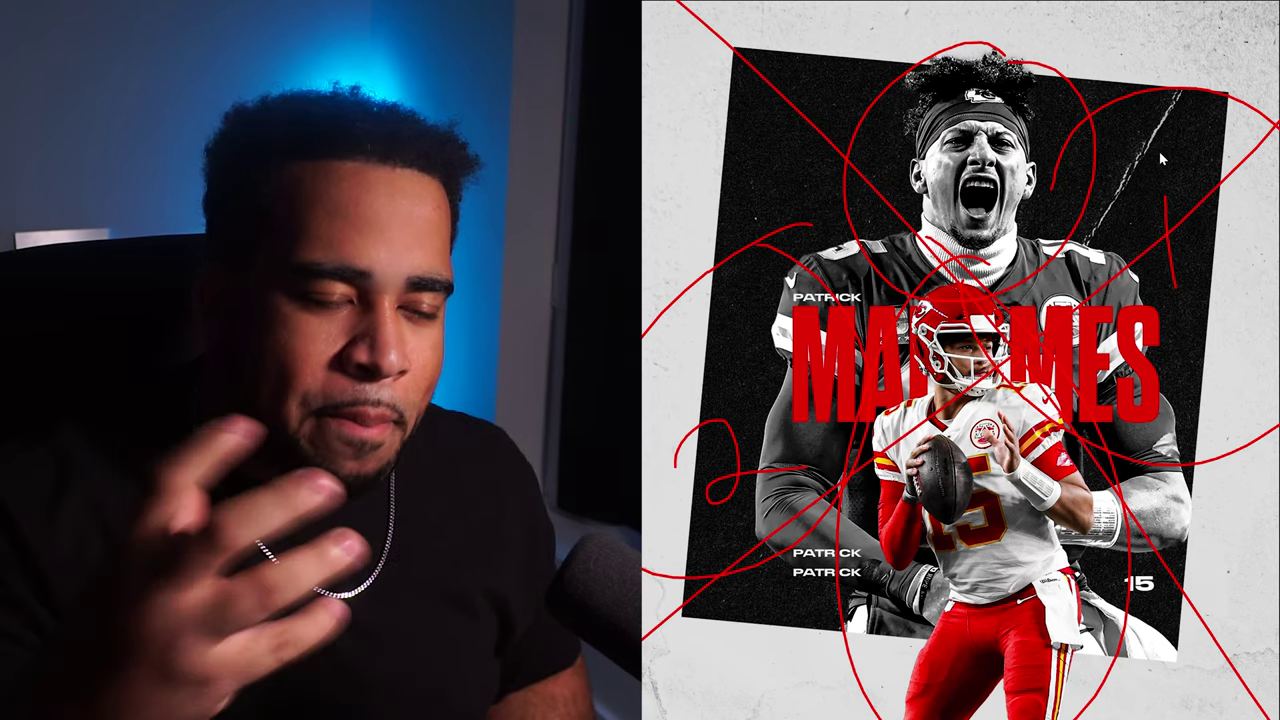
key(Escape)
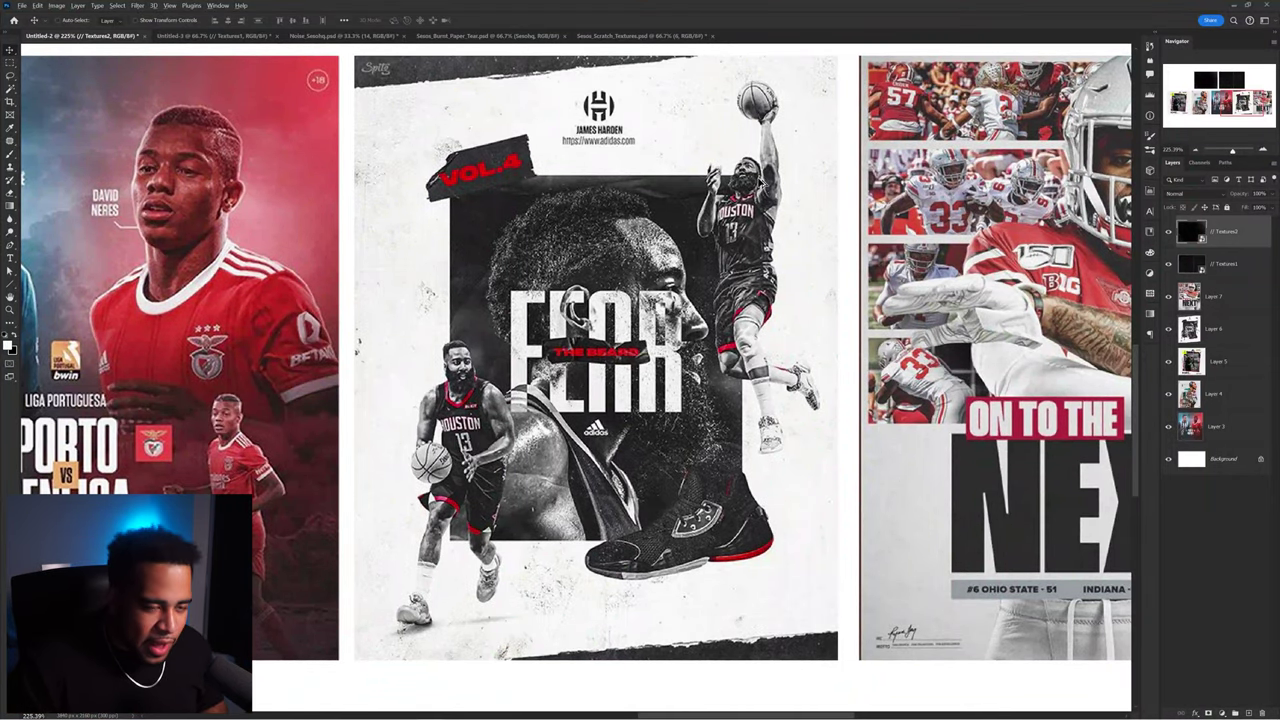
- Sample the grey info-bar colour from the ON TO THE NEXT ONE reference poster as the foreground colour
drag(762, 184, 1040, 240)
scroll(1040, 300, down, 3)
scroll(1020, 400, up, 5)
drag(1023, 390, 804, 380)
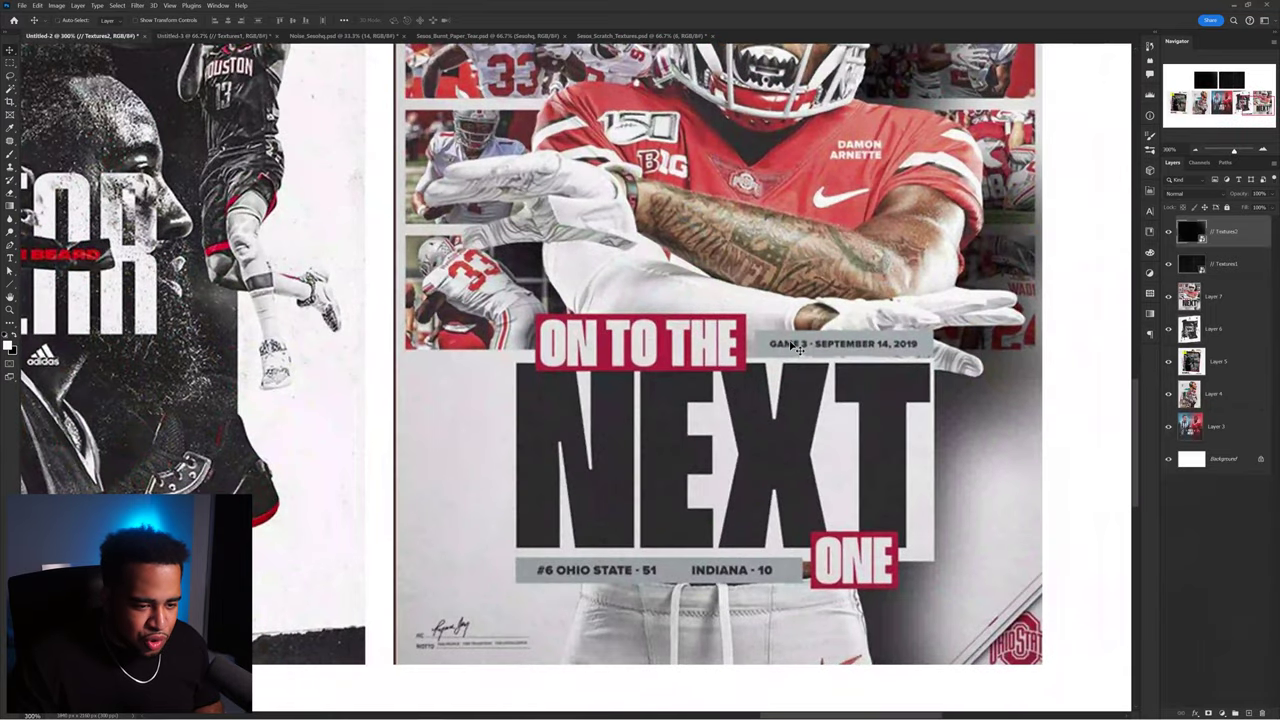
key(b)
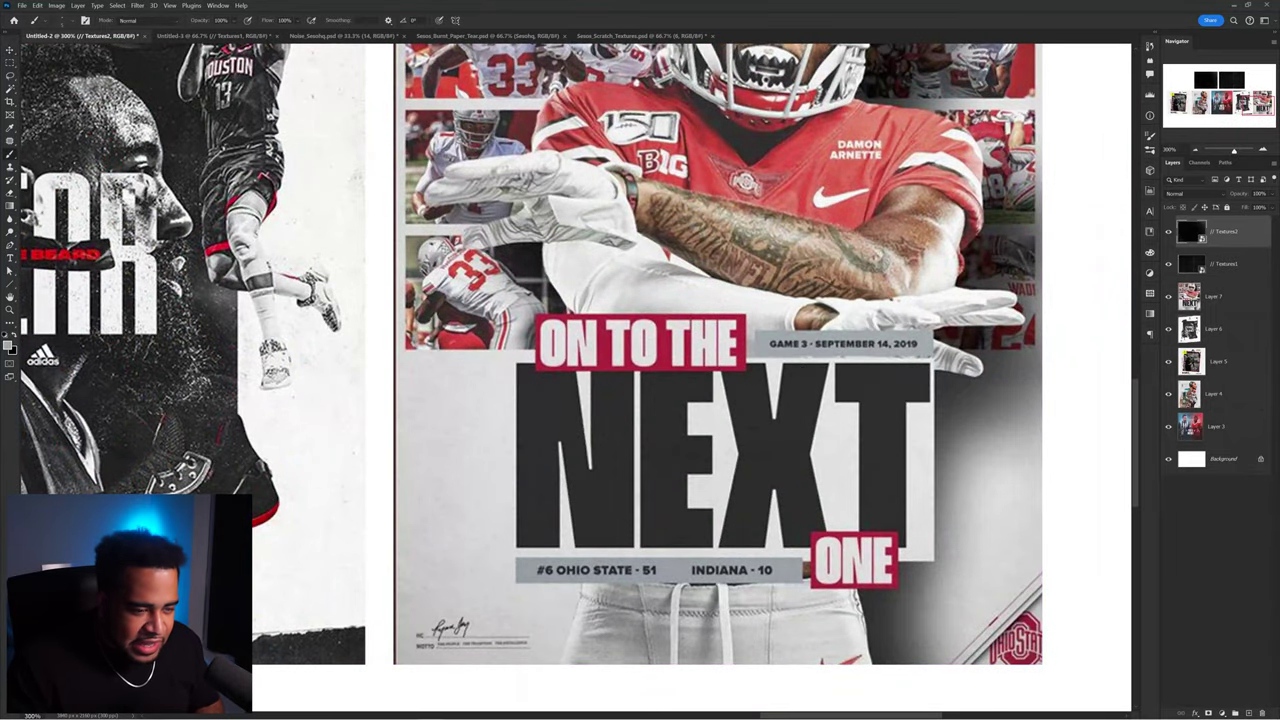
- Return to the Untitled-3 poster document and create a new layer directly above the "patrick copy" text layer
click(211, 38)
scroll(586, 523, up, 2)
key(v)
ctrl+click(630, 438)
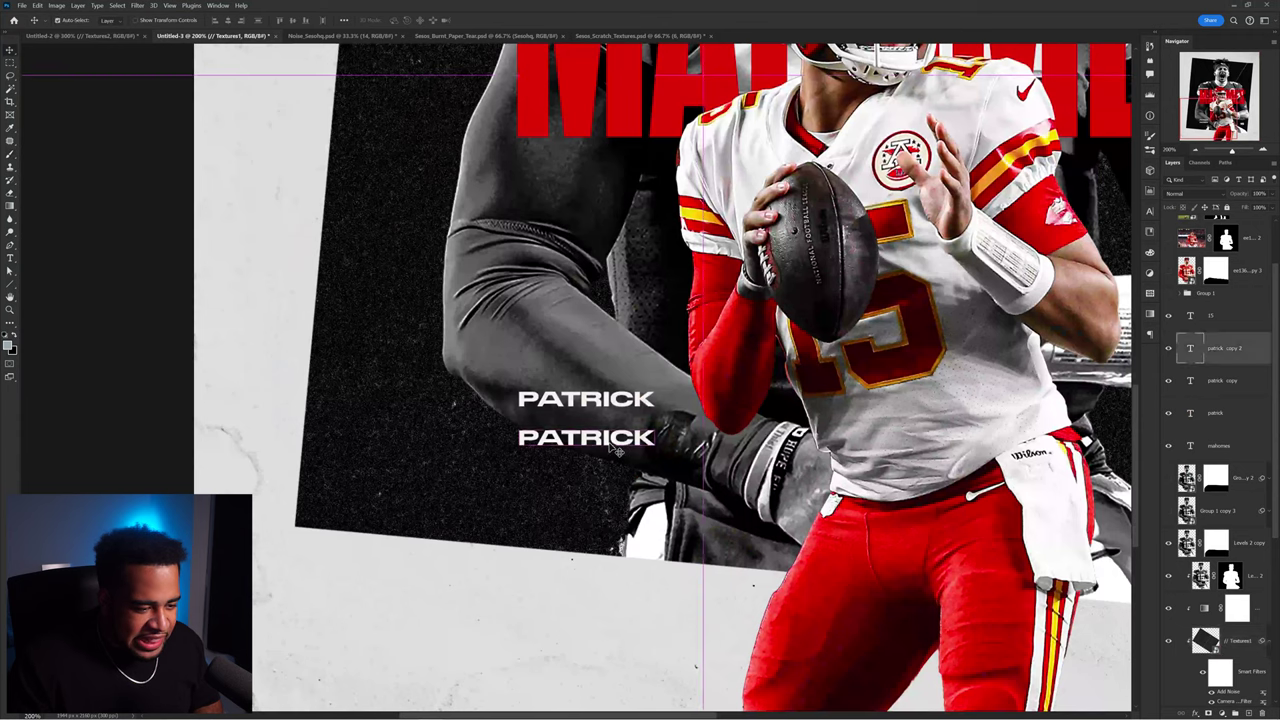
click(1255, 391)
key(ctrl+shift+n)
key(Return)
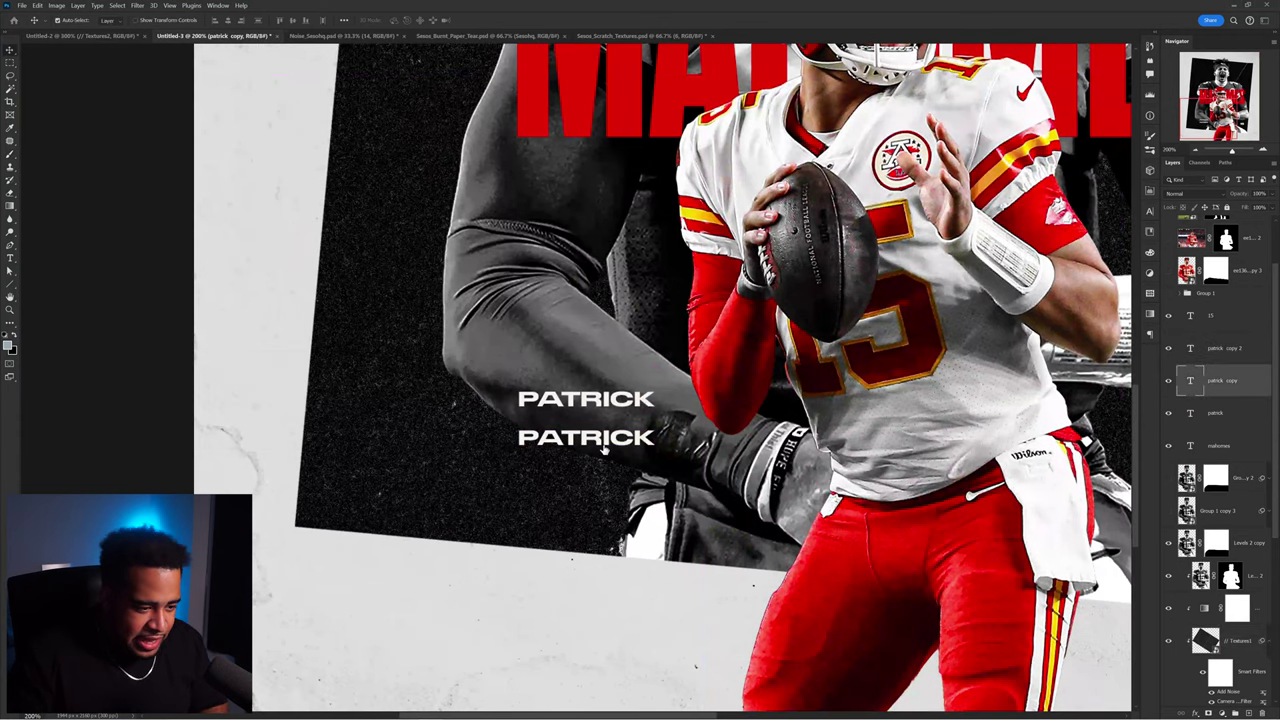
- Fill a rectangular selection on the new layer with the sampled grey and place the box just below the start of MAHOMES
key(m)
scroll(535, 424, up, 3)
drag(505, 442, 440, 80)
drag(421, 306, 660, 350)
key(alt+BackSpace)
key(ctrl+d)
key(v)
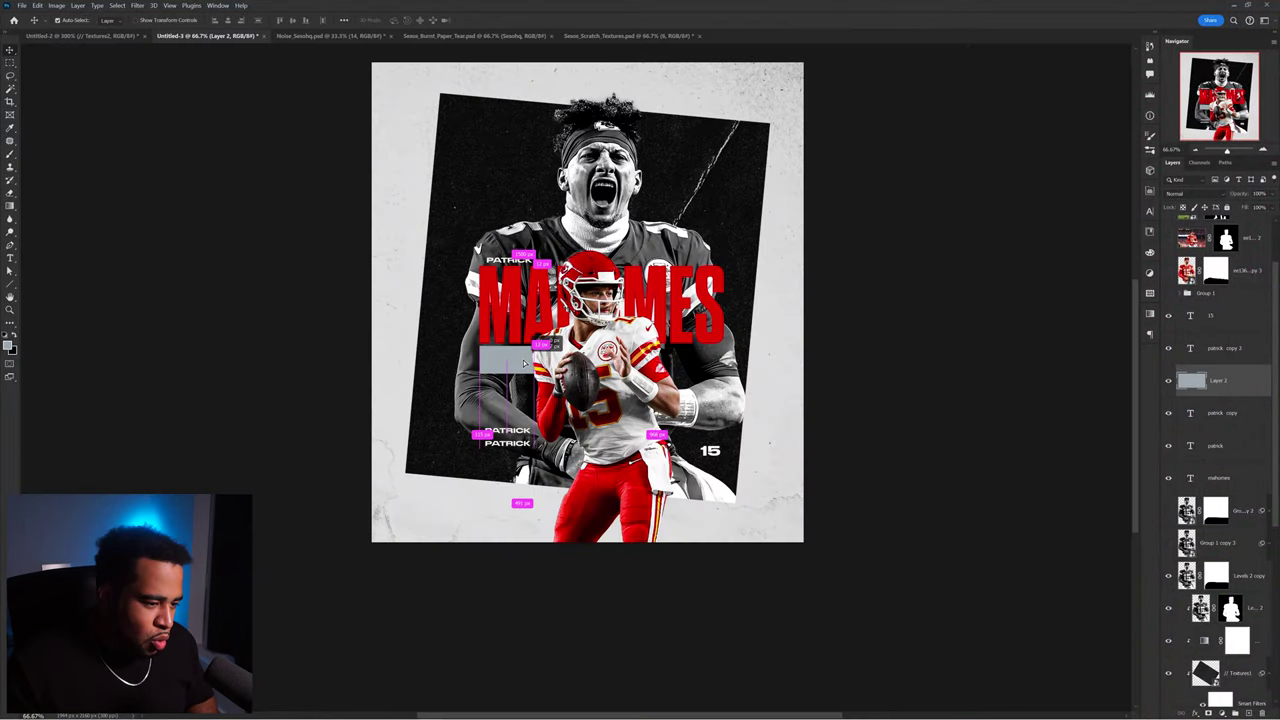
mouse_move(513, 371)
mouse_down()
mouse_move(513, 446)
mouse_move(514, 382)
mouse_up()
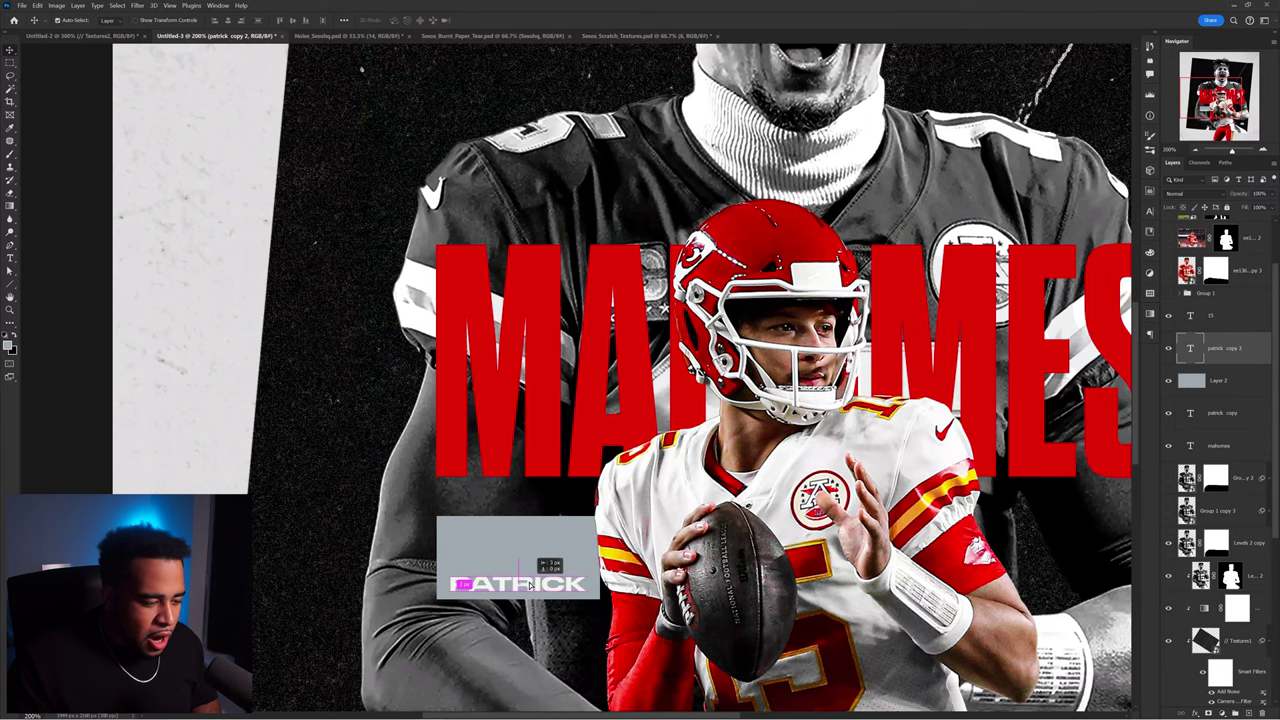
- Place the grey box with its PATRICK label above the start of MAHOMES and stack two PATRICK copies beside the black-and-white figure's forearm
drag(530, 585, 534, 291)
key(ctrl+minus)
key(ctrl+minus)
drag(553, 450, 602, 479)
drag(602, 479, 364, 517)
drag(406, 443, 406, 448)
drag(406, 448, 678, 415)
- Recolour the number 15 text with the grey sampled from the box above MAHOMES
ctrl+click(780, 467)
key(b)
alt+click(590, 258)
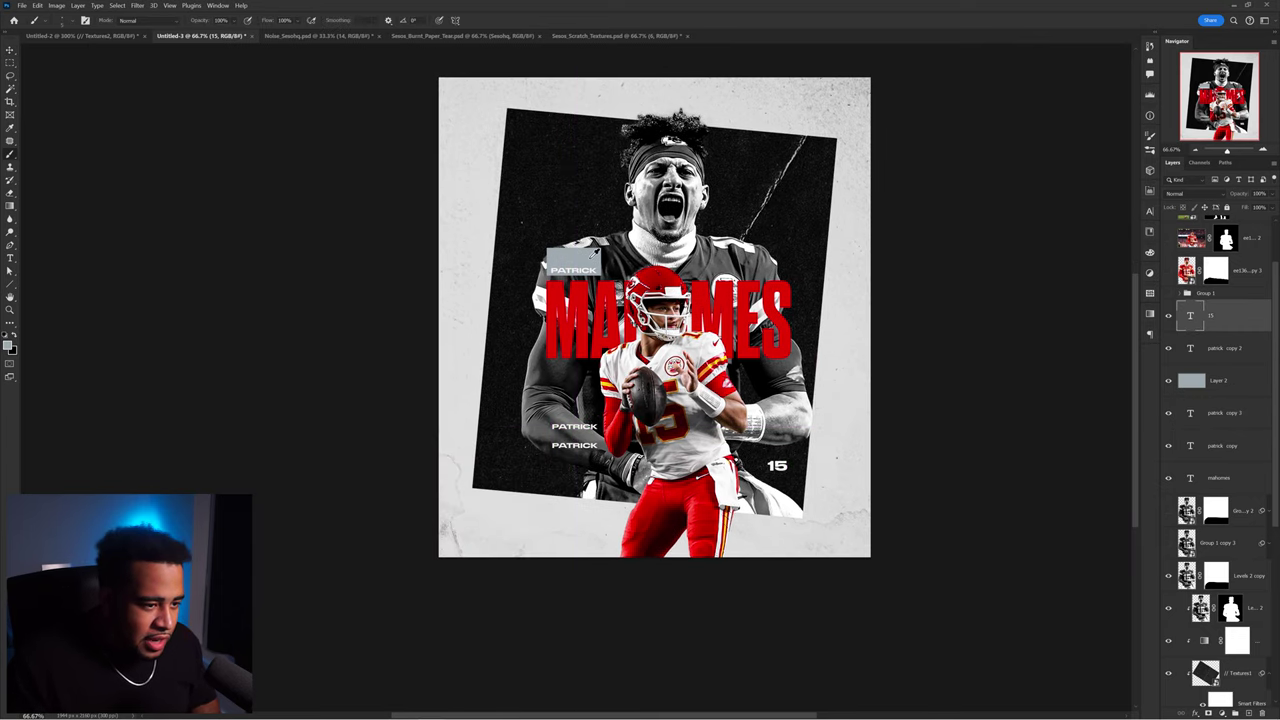
key(v)
- Transform and reposition the "// Textures2 copy" paper texture that forms the poster's light background
drag(700, 400, 727, 466)
scroll(1211, 606, down, 4)
click(1231, 626)
key(ctrl+t)
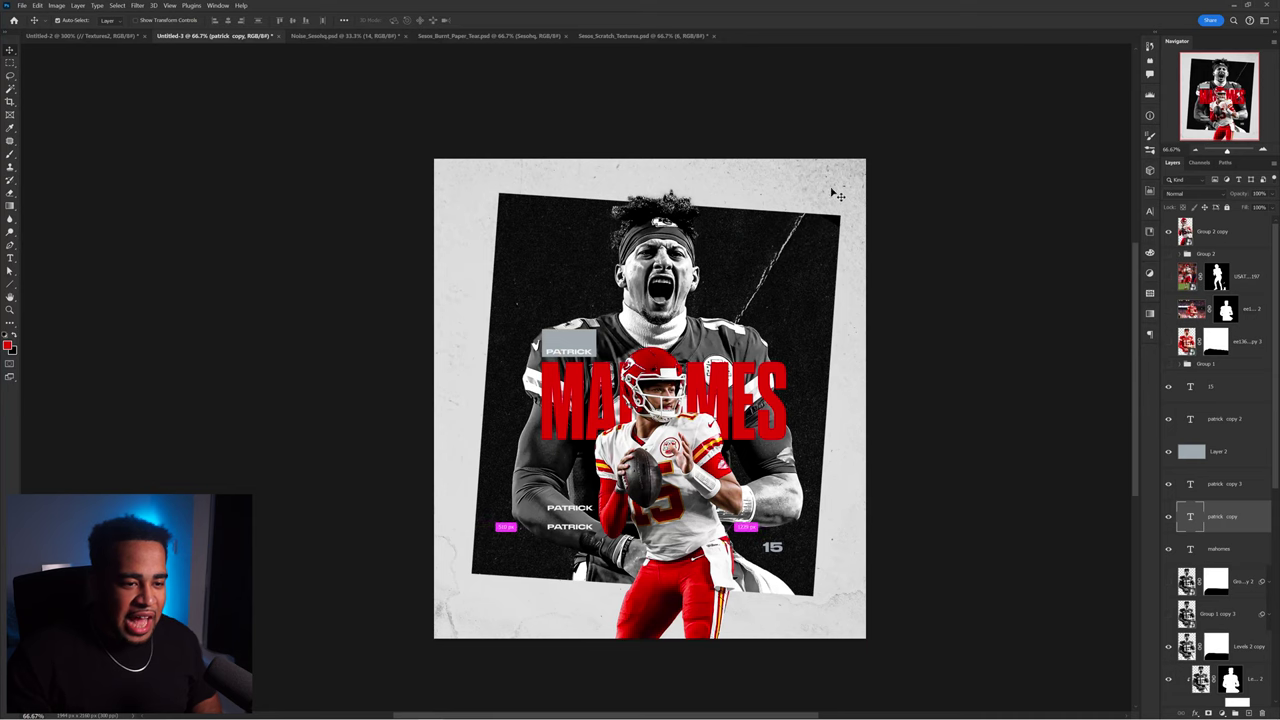
drag(833, 192, 857, 243)
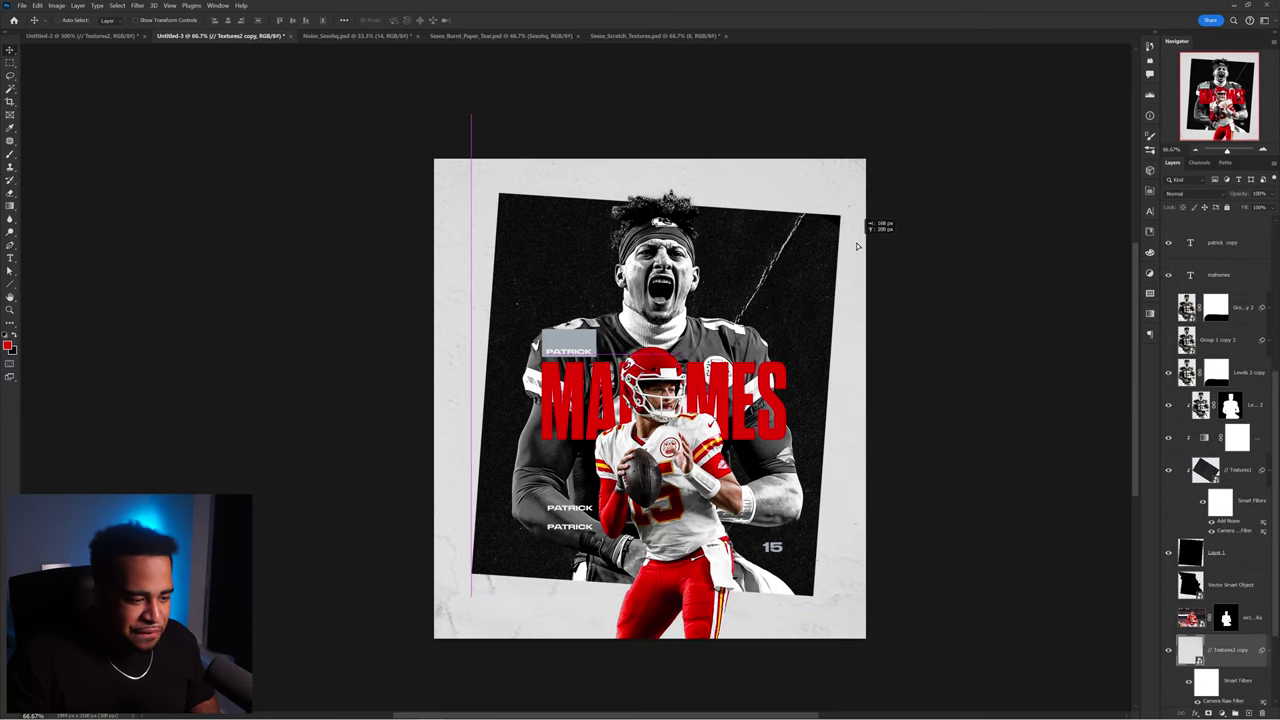
drag(898, 383, 912, 350)
drag(840, 304, 850, 311)
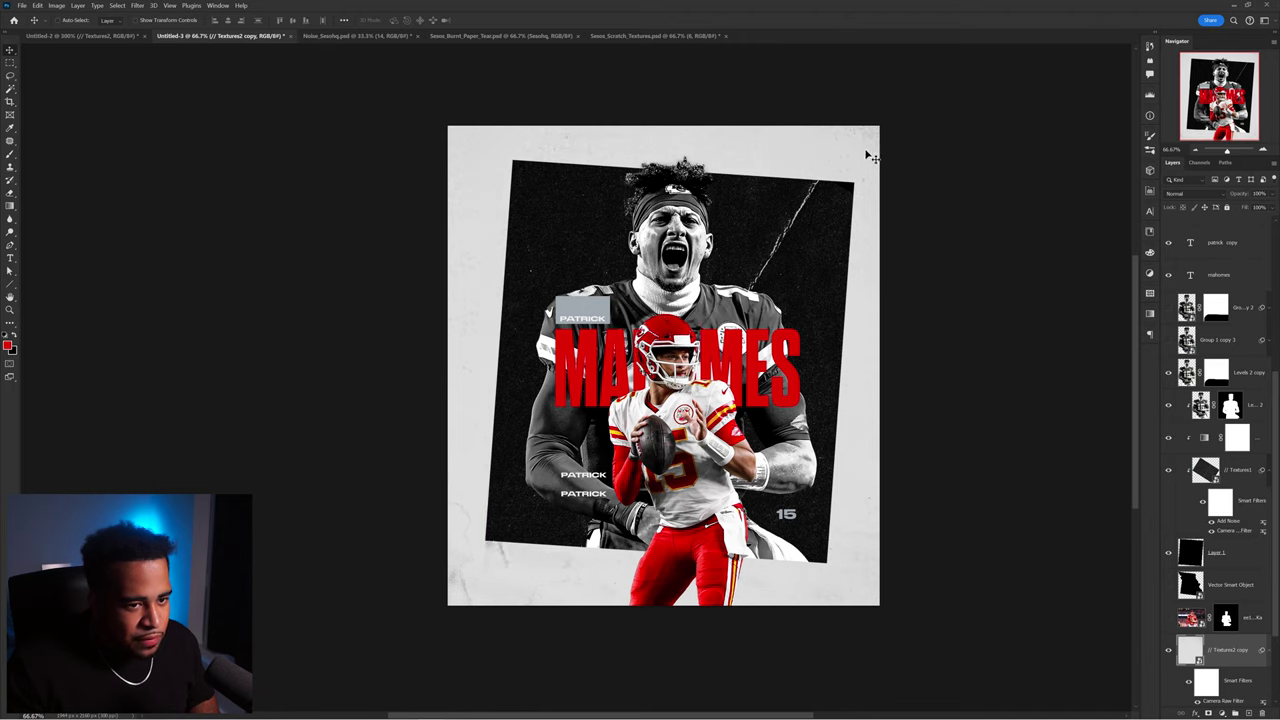
drag(867, 156, 833, 130)
drag(846, 231, 885, 263)
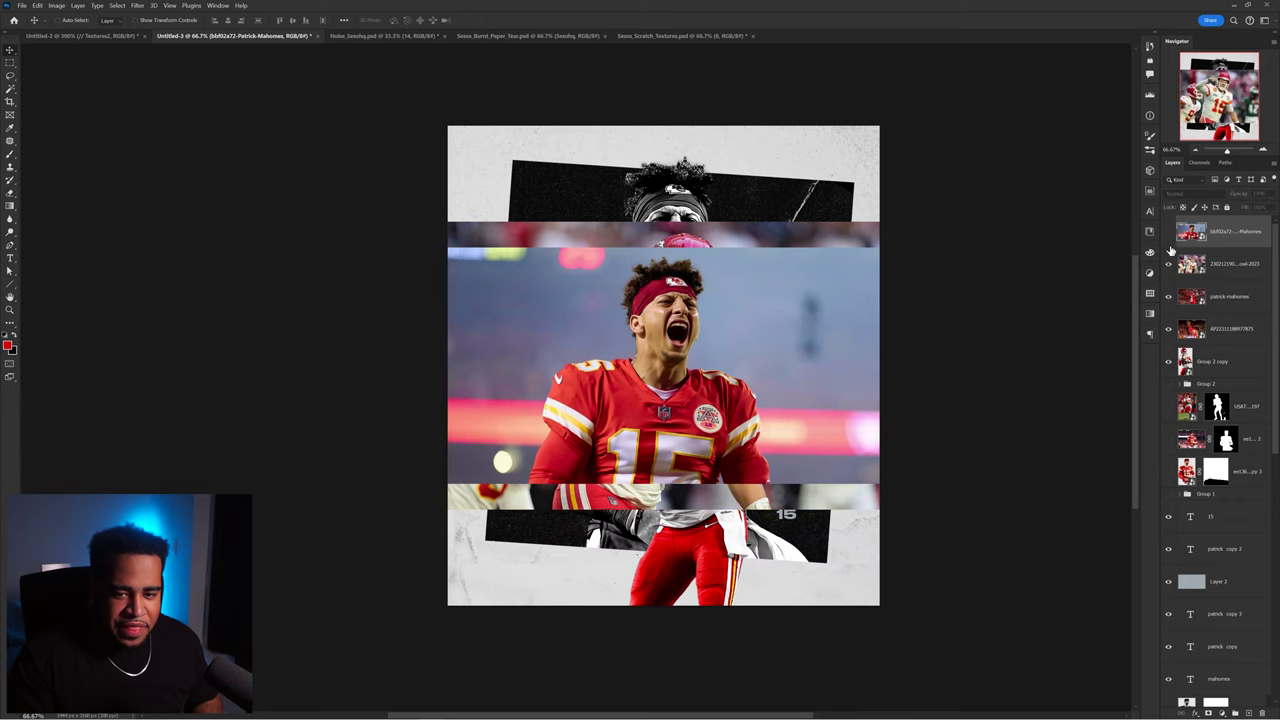
- Hide the other placed stadium photos so that only the patrick-mahomes photo with both arms raised shows
click(1168, 263)
click(1168, 296)
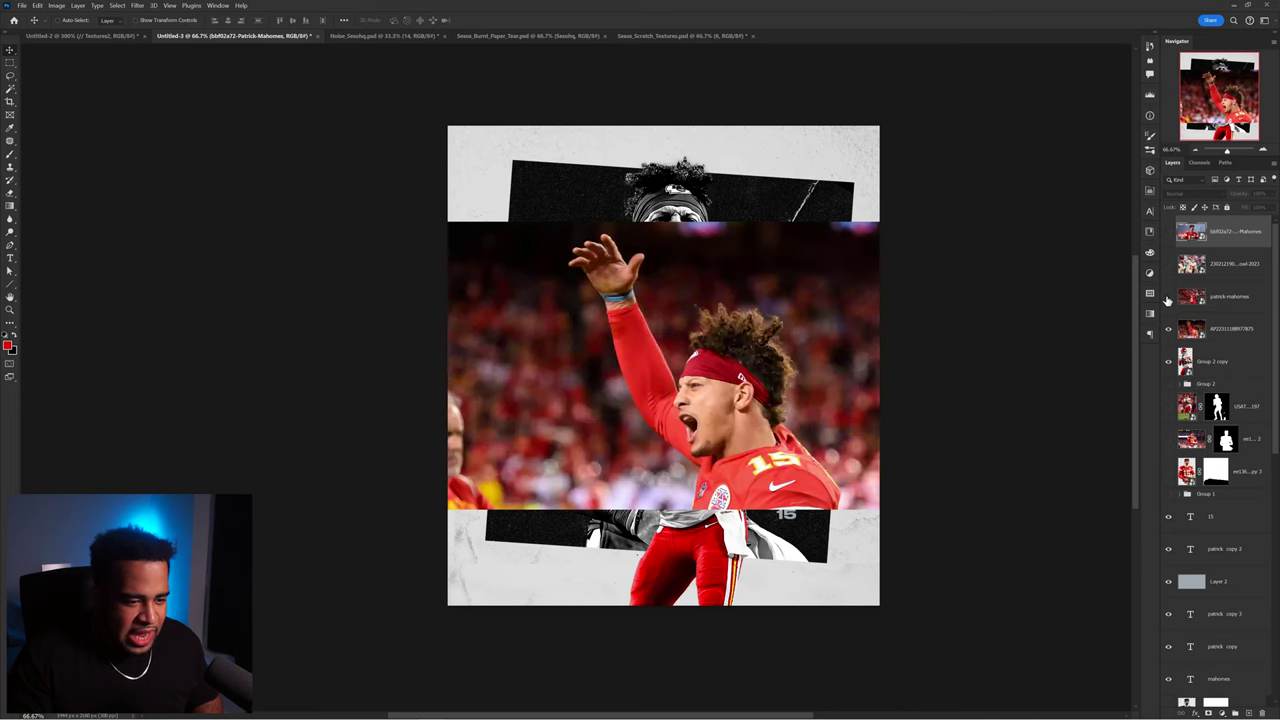
key(ctrl+z)
drag(763, 382, 731, 357)
click(1168, 329)
click(1168, 297)
- Flip the patrick-mahomes photo horizontally
key(ctrl+t)
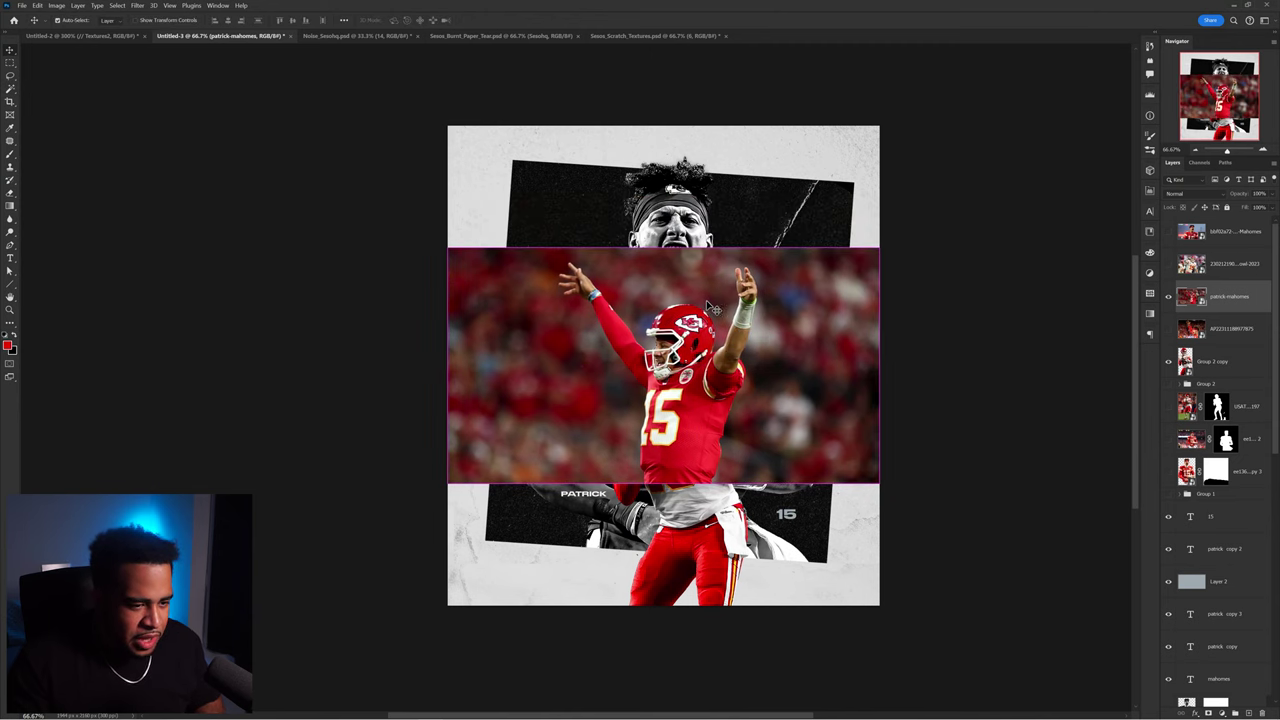
right_click(706, 313)
click(752, 490)
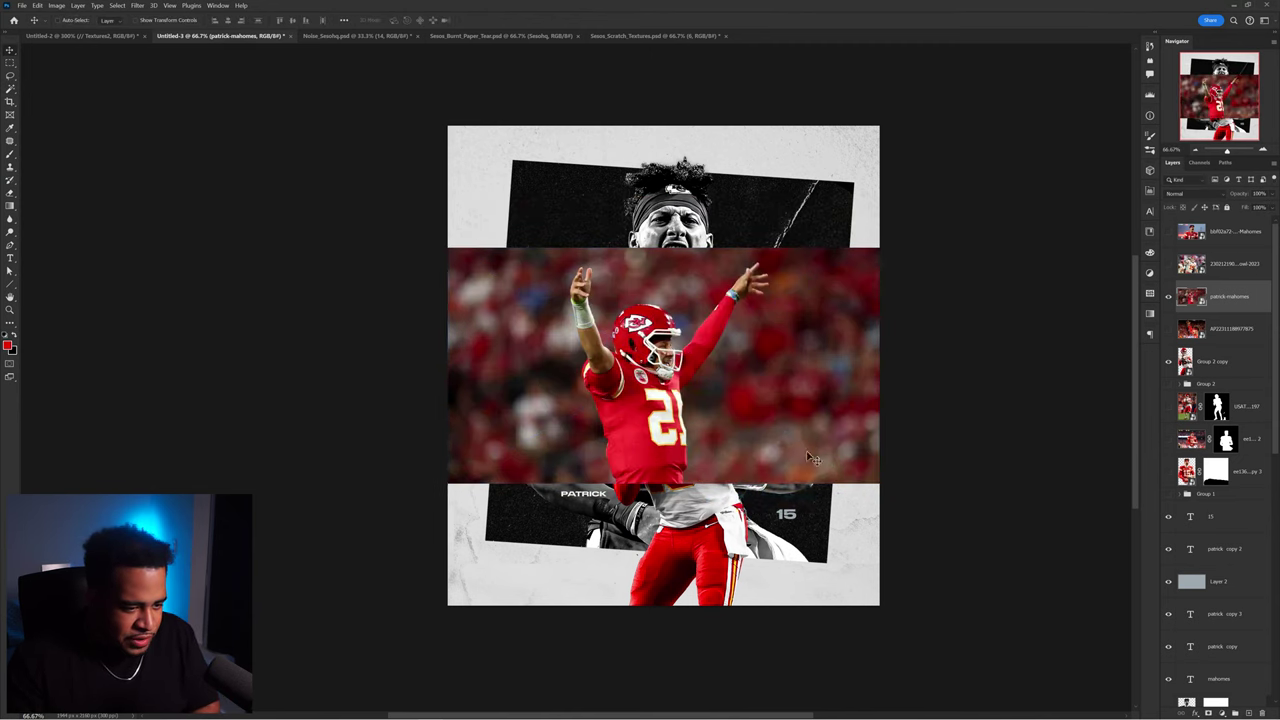
- Select the helmeted player in the patrick-mahomes photo and mask out the crowd background
scroll(627, 372, up, 2)
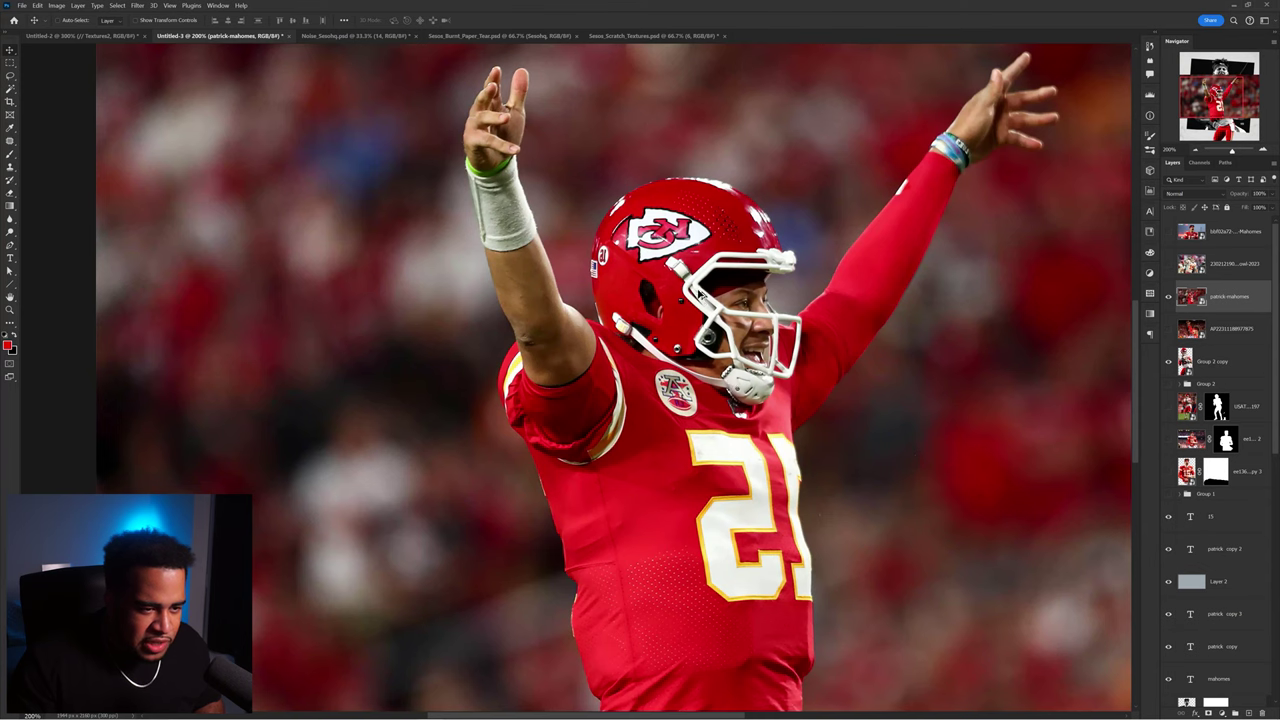
key(ctrl+minus)
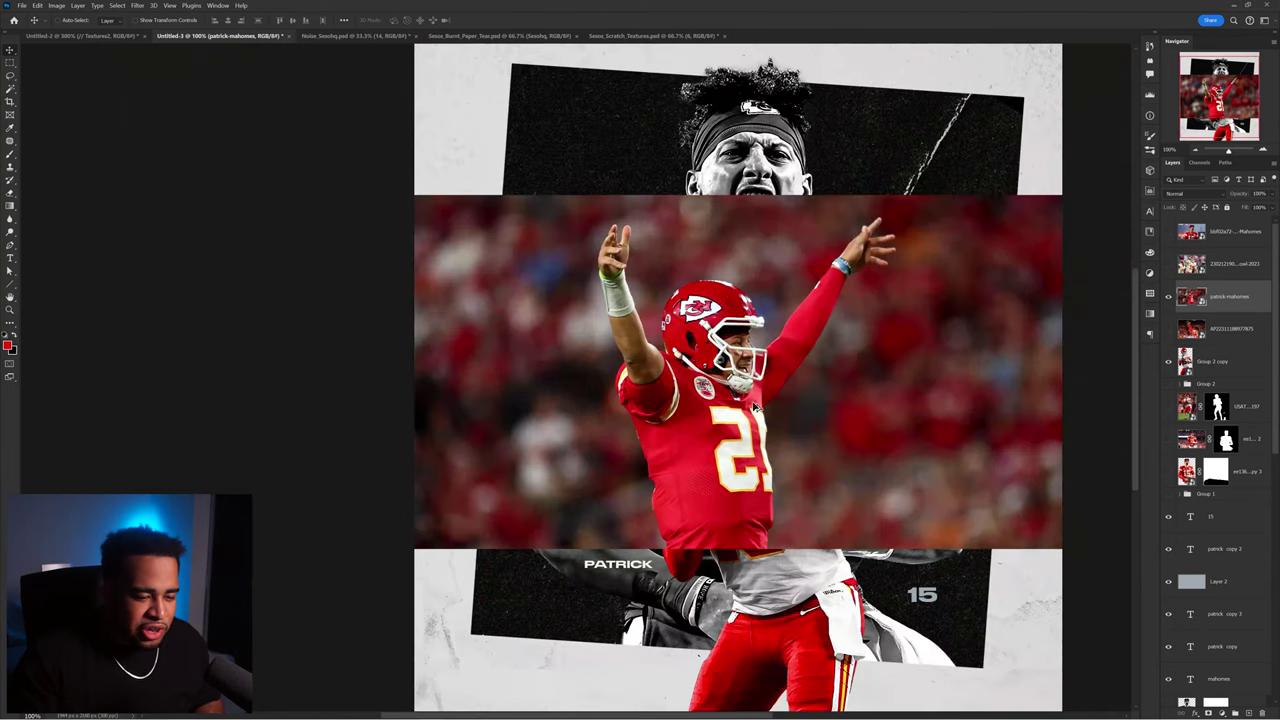
key(w)
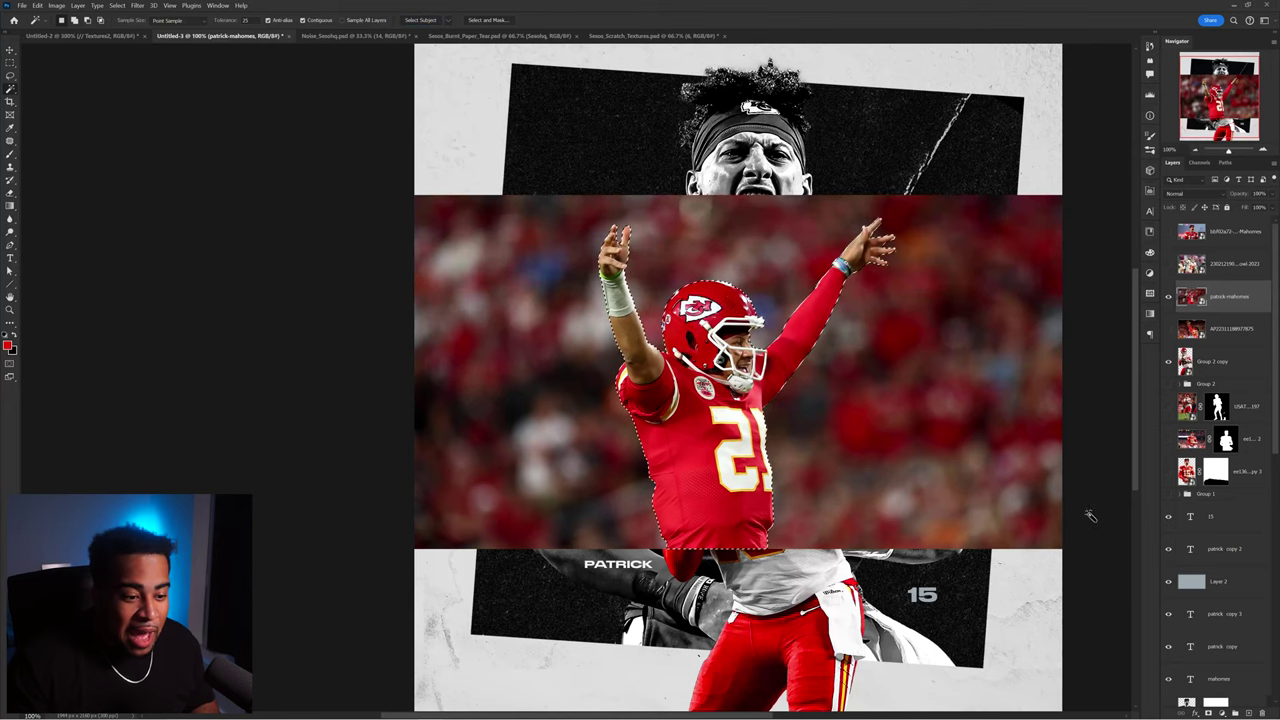
click(1210, 712)
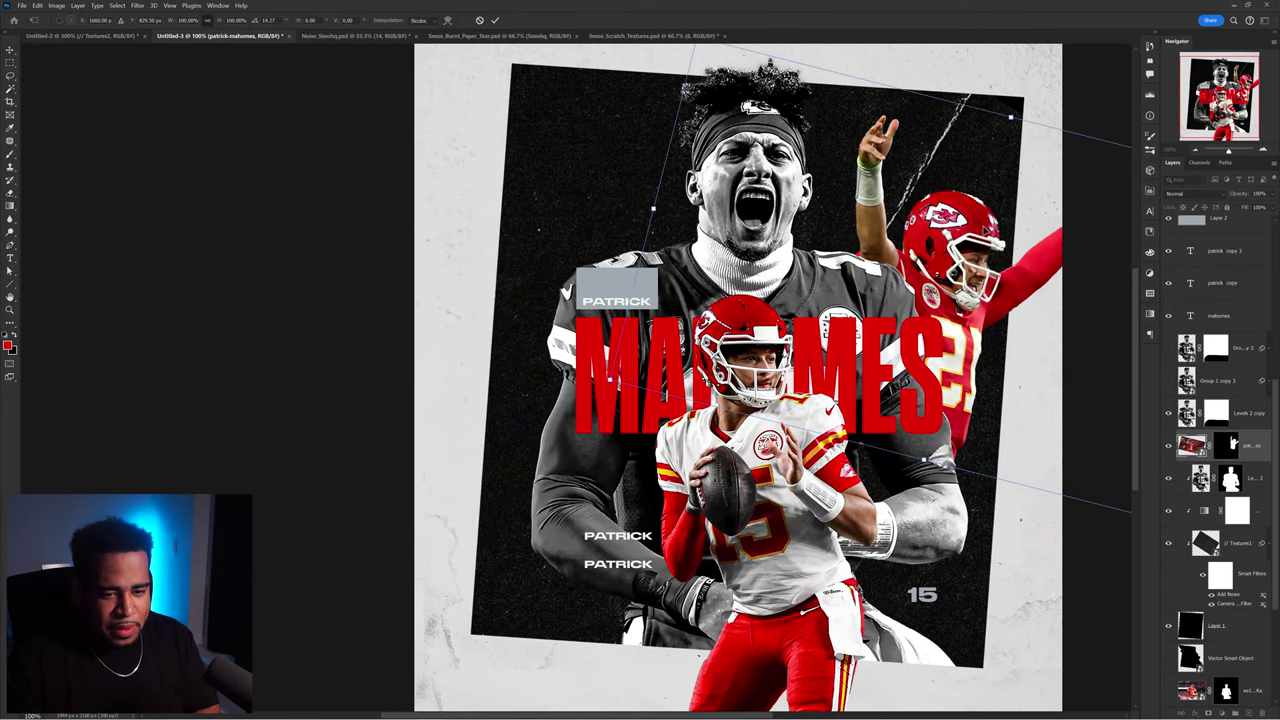
- Flip the tilted helmeted player cutout horizontally and place it behind the black-and-white figure's shoulder, beside the grey PATRICK box
drag(985, 231, 986, 224)
key(Return)
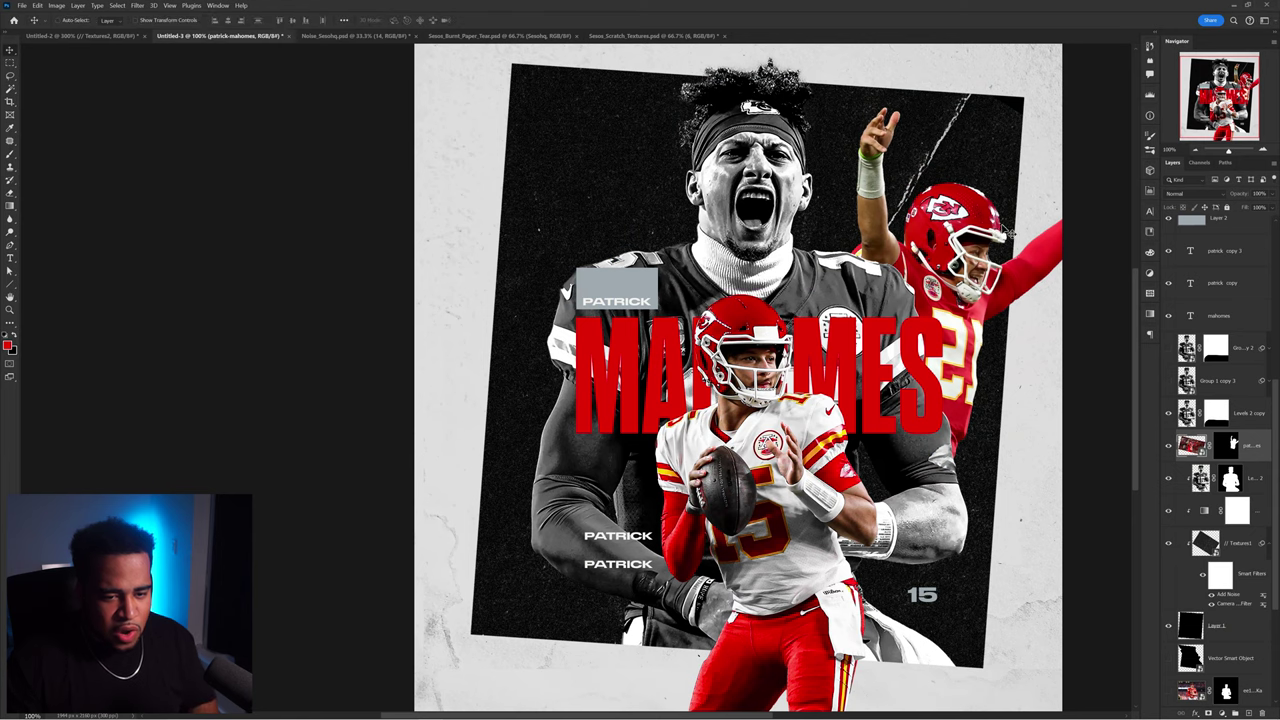
key(ctrl+t)
right_click(978, 230)
click(1006, 430)
drag(1004, 428, 487, 550)
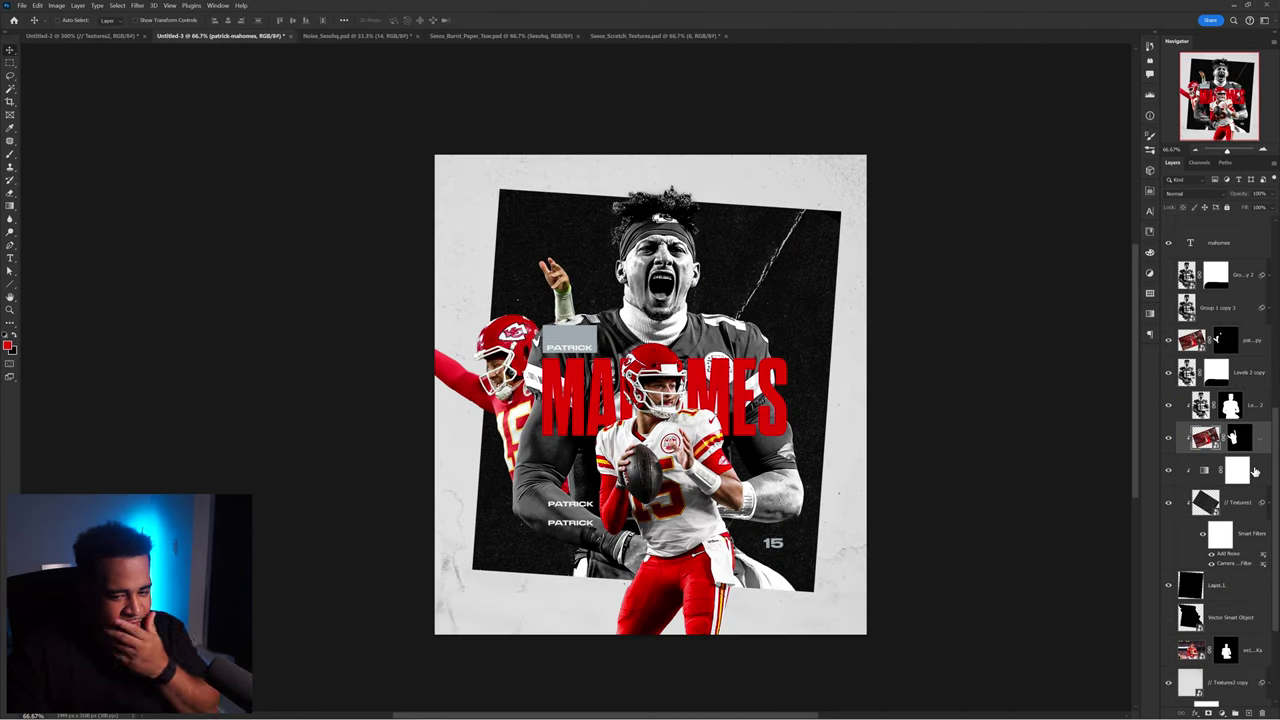
click(1252, 469)
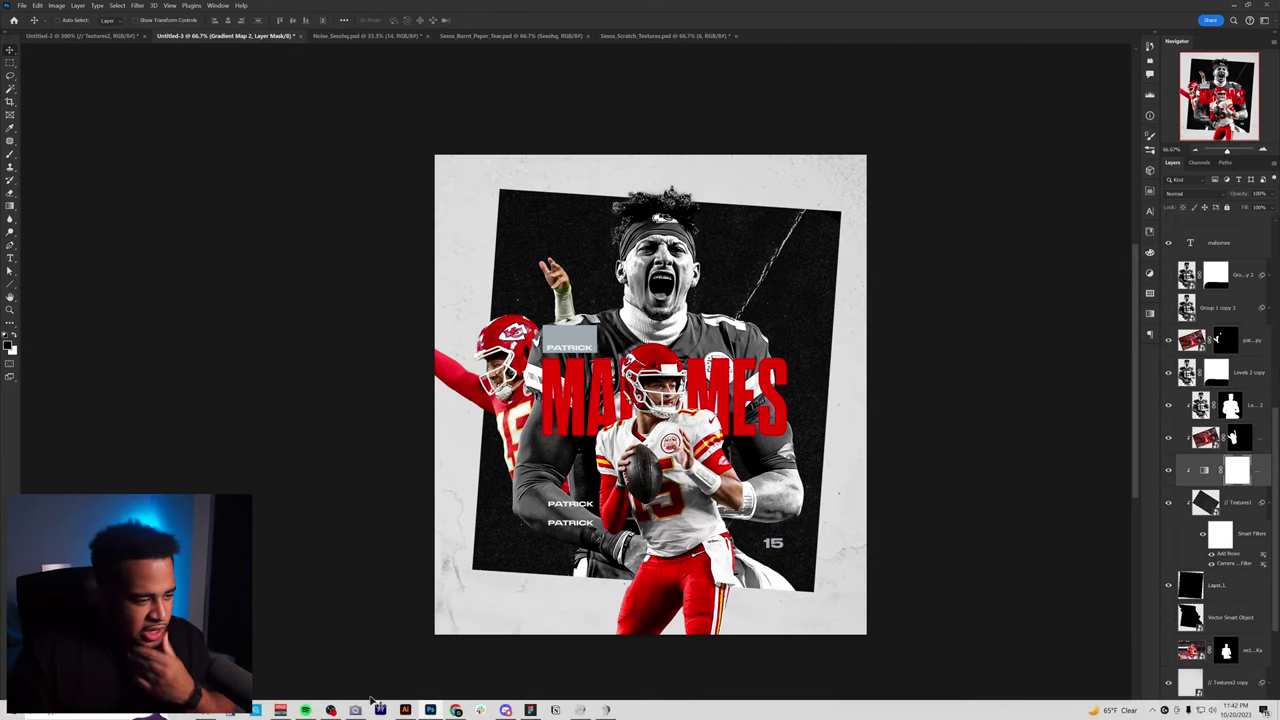
scroll(1226, 323, up, 5)
click(1170, 298)
drag(668, 356, 784, 437)
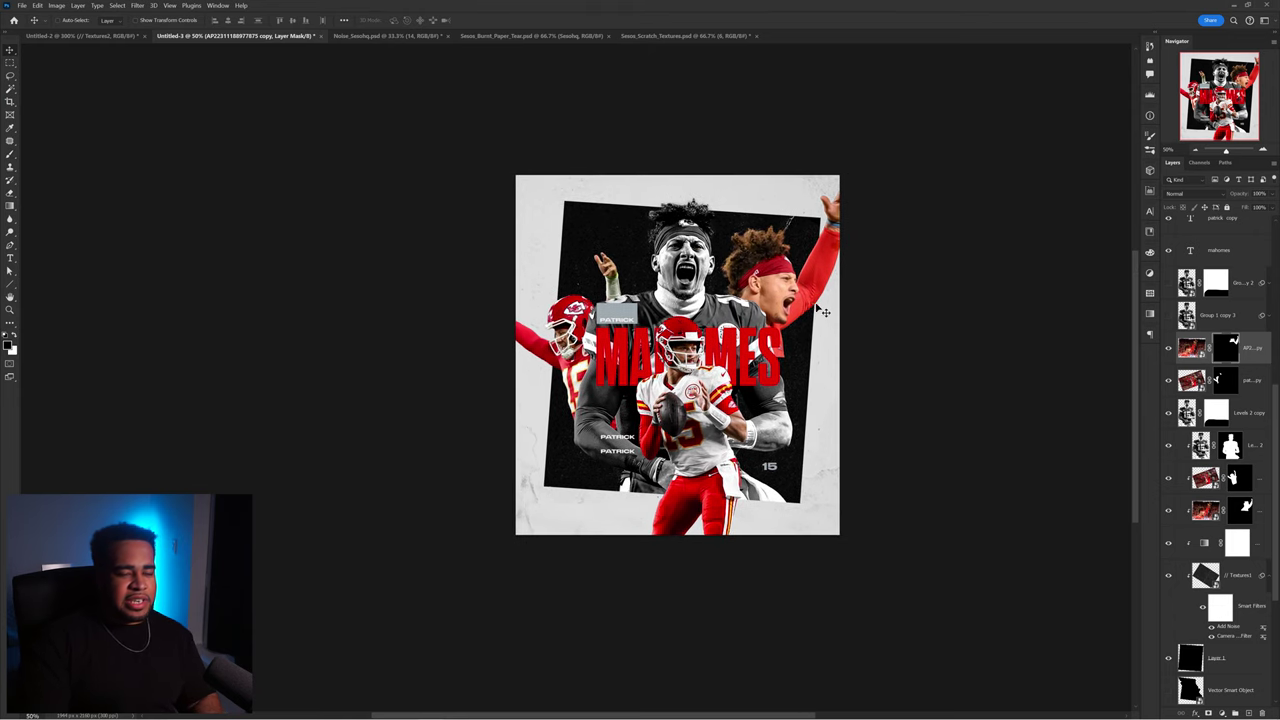
- Delete the duplicate headband player layer above the patrick-mahomes copy, keeping the clipped version
scroll(772, 303, up, 2)
drag(747, 342, 757, 322)
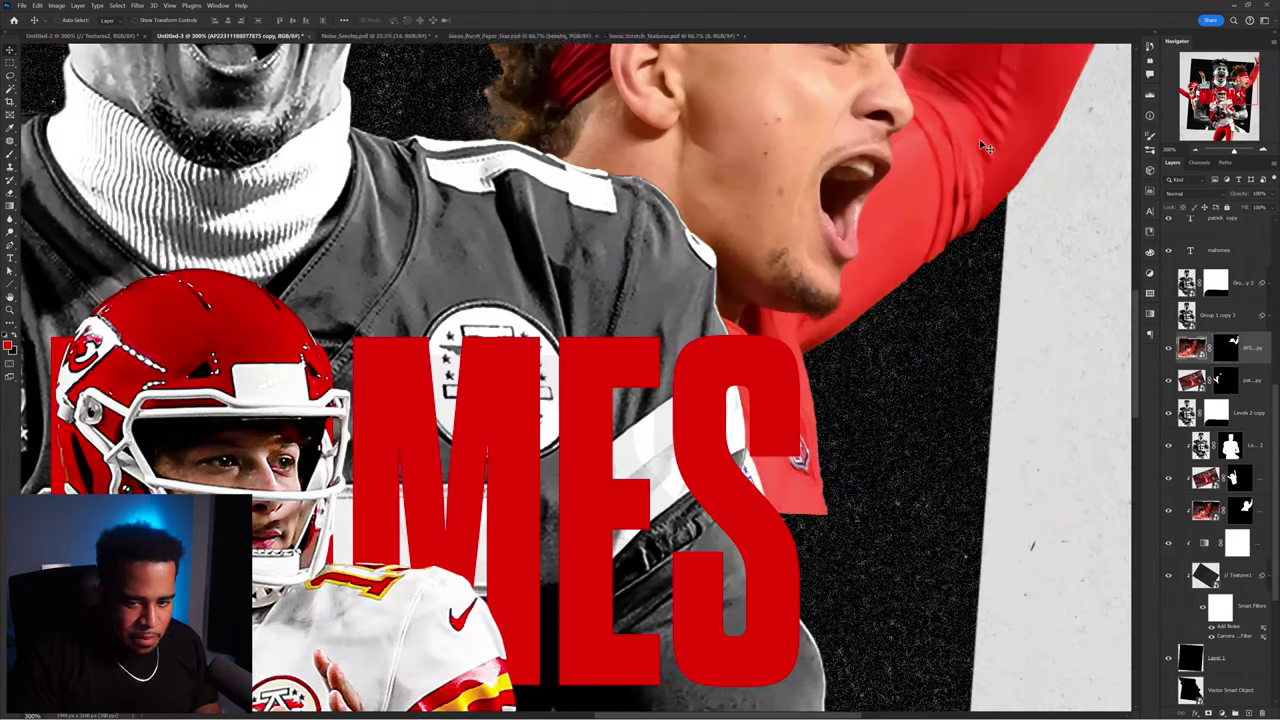
key(Delete)
key(ctrl+z)
key(ctrl+shift+z)
scroll(809, 490, down, 1)
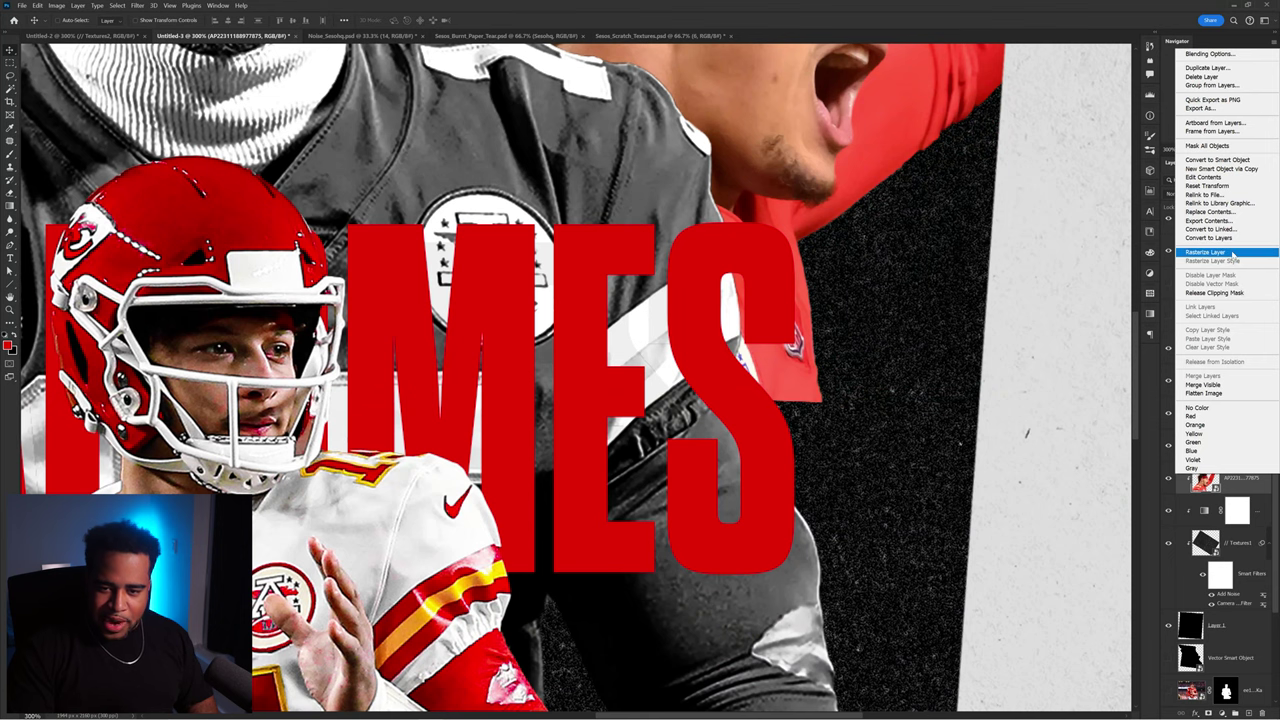
- Rasterize the headband player layer and lasso the area around the cut-off lower edge of his jersey behind the letter S
click(1205, 252)
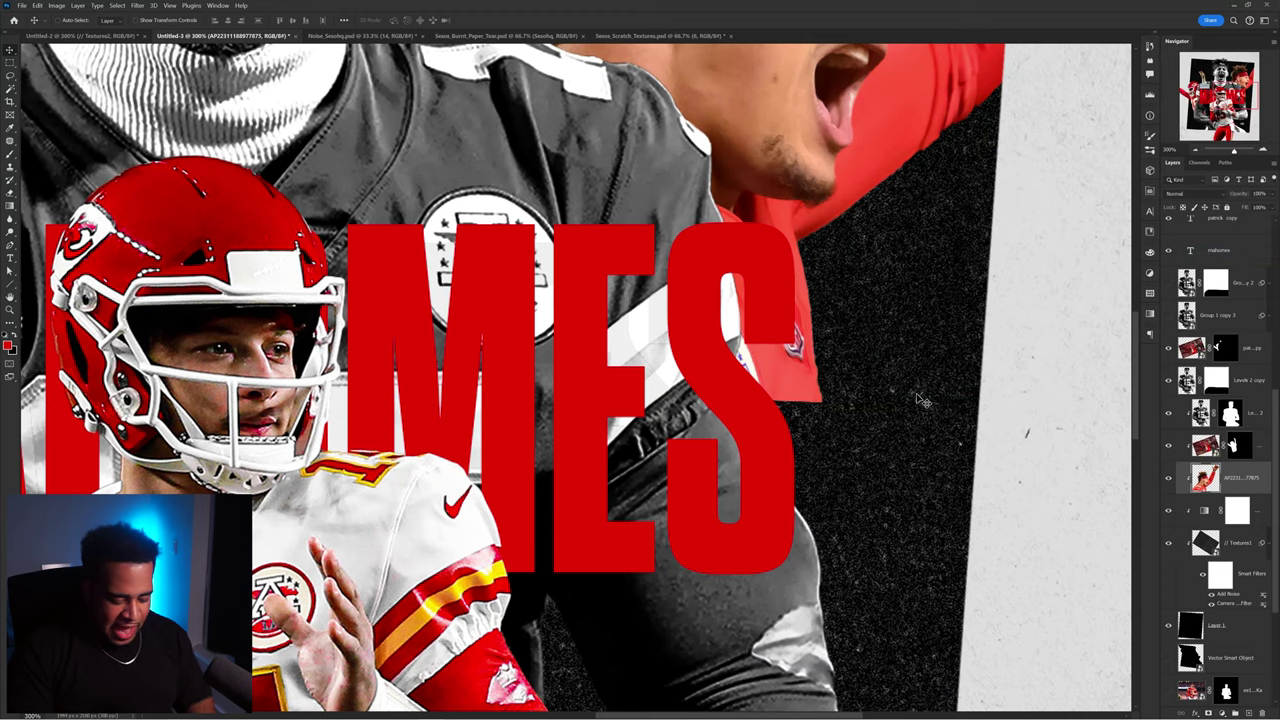
key(l)
drag(872, 424, 860, 190)
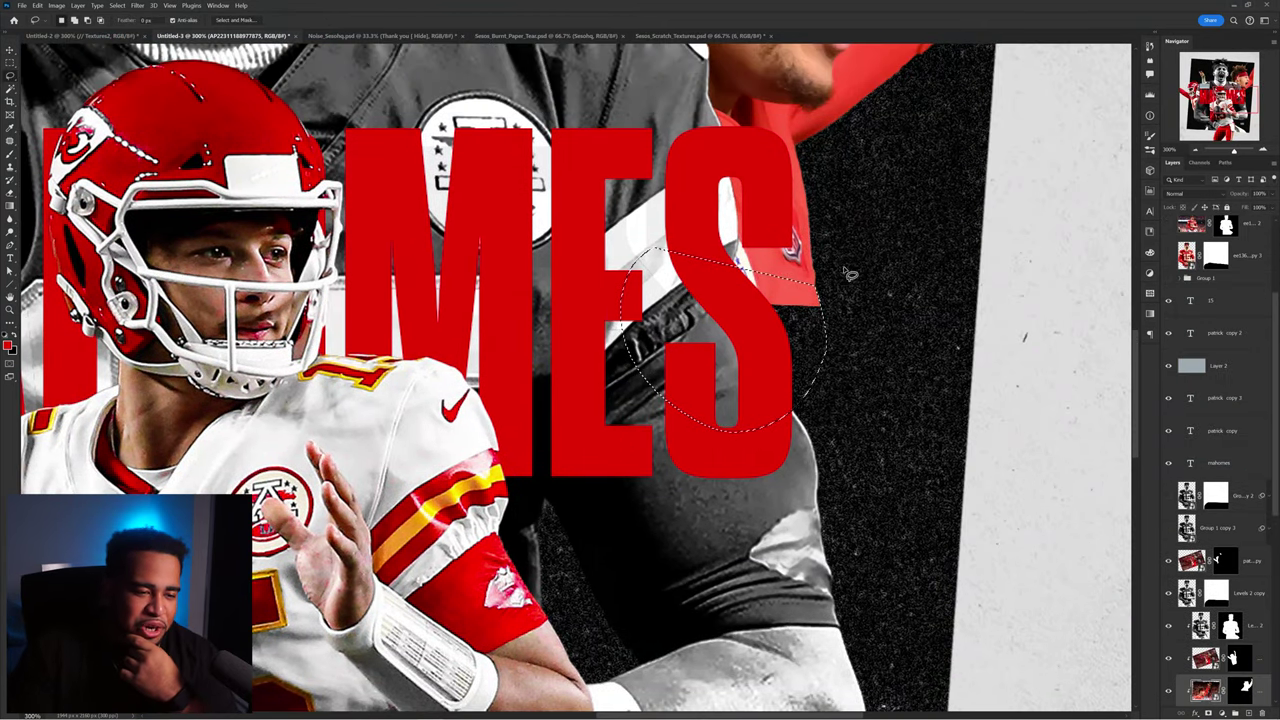
right_click(843, 272)
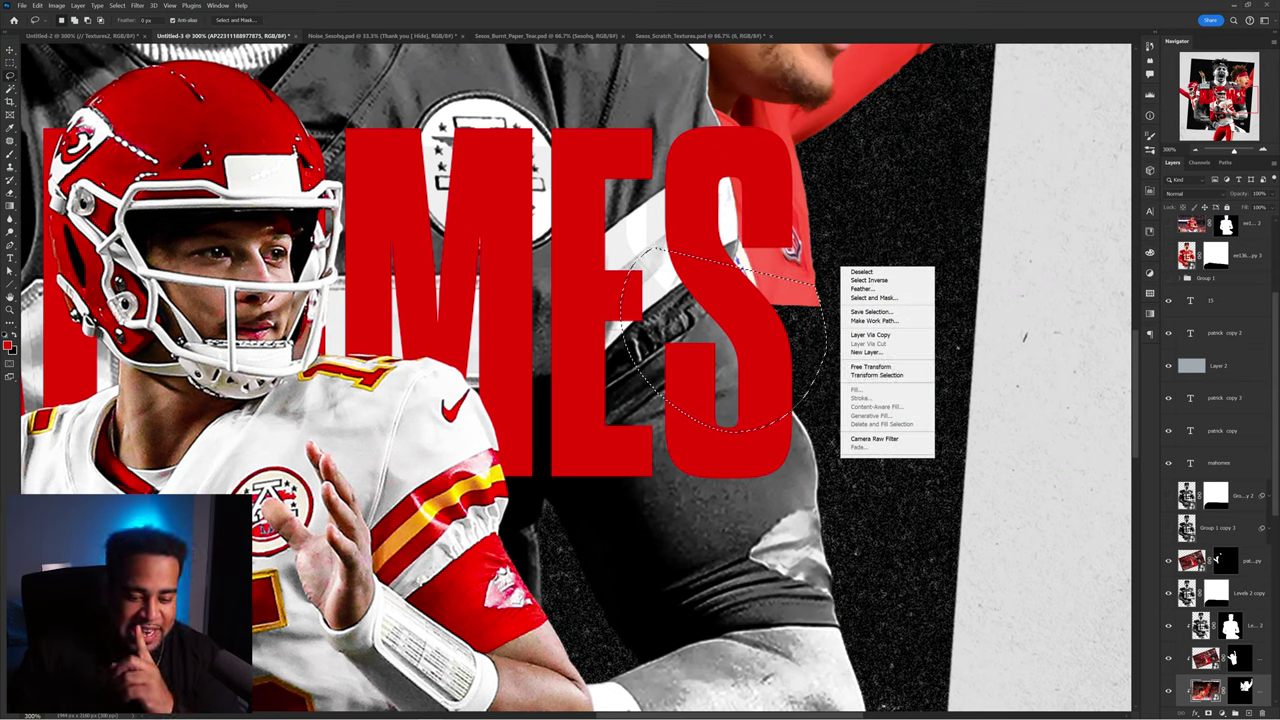
click(1258, 692)
key(ctrl+j)
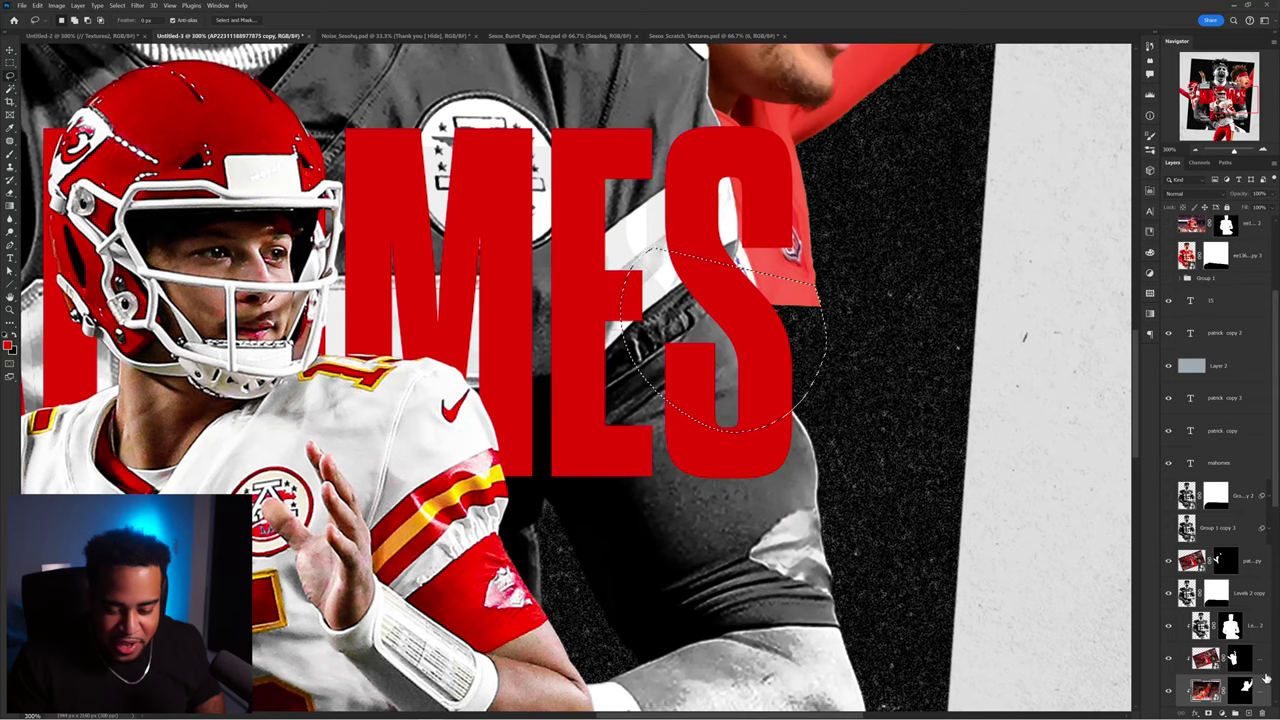
scroll(1266, 678, down, 2)
right_click(1265, 630)
click(1222, 403)
- Extend the cut-off jersey with Content-Aware Fill and warp the filled patch to continue its outer edge
right_click(846, 313)
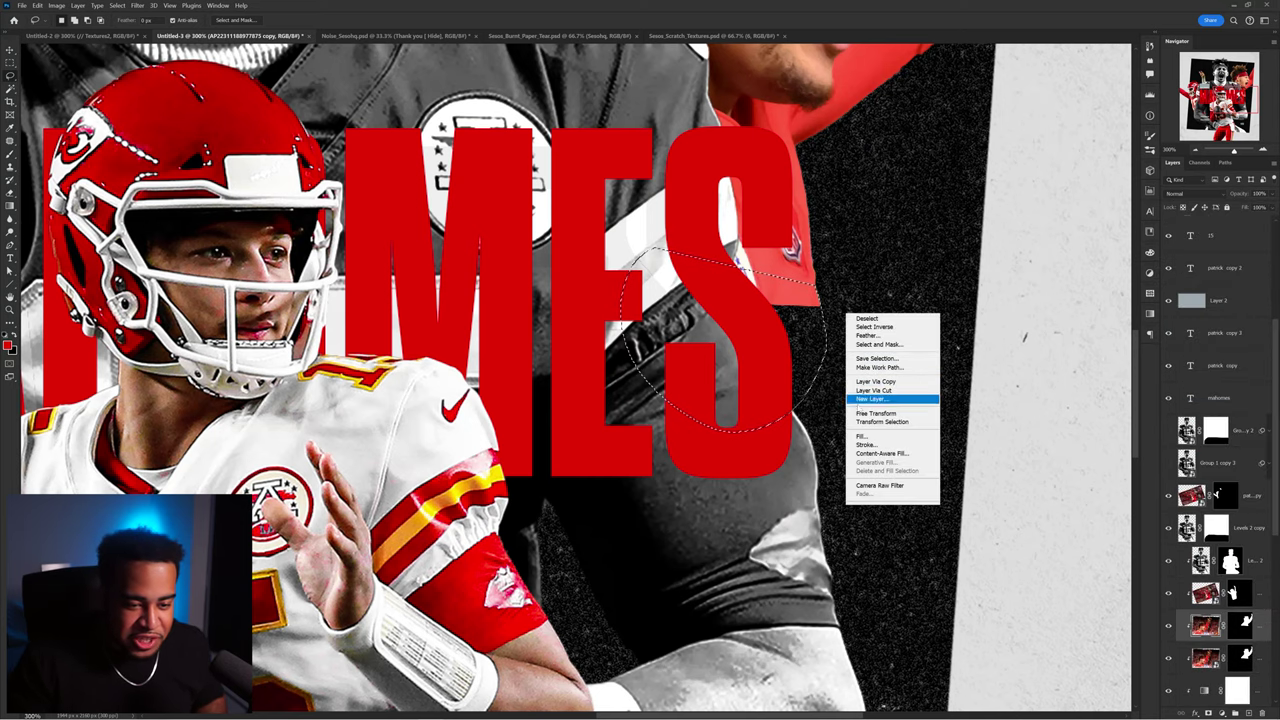
click(882, 453)
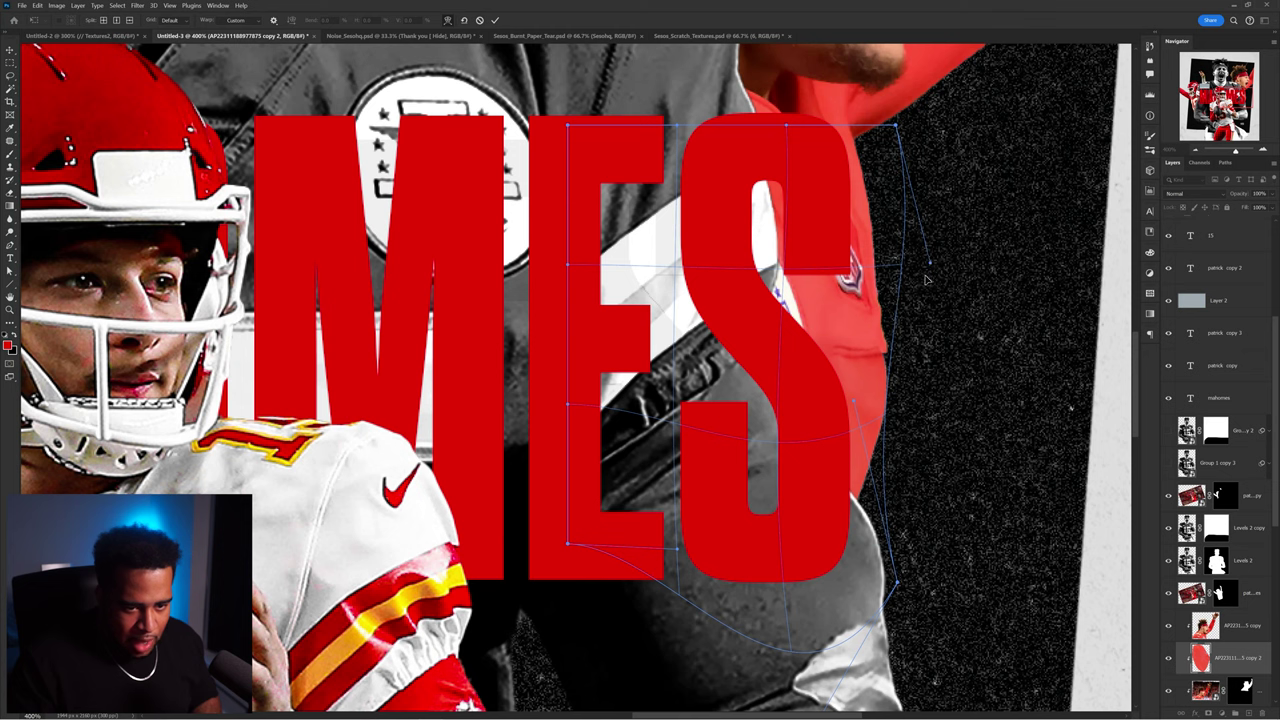
drag(876, 326, 874, 308)
key(Return)
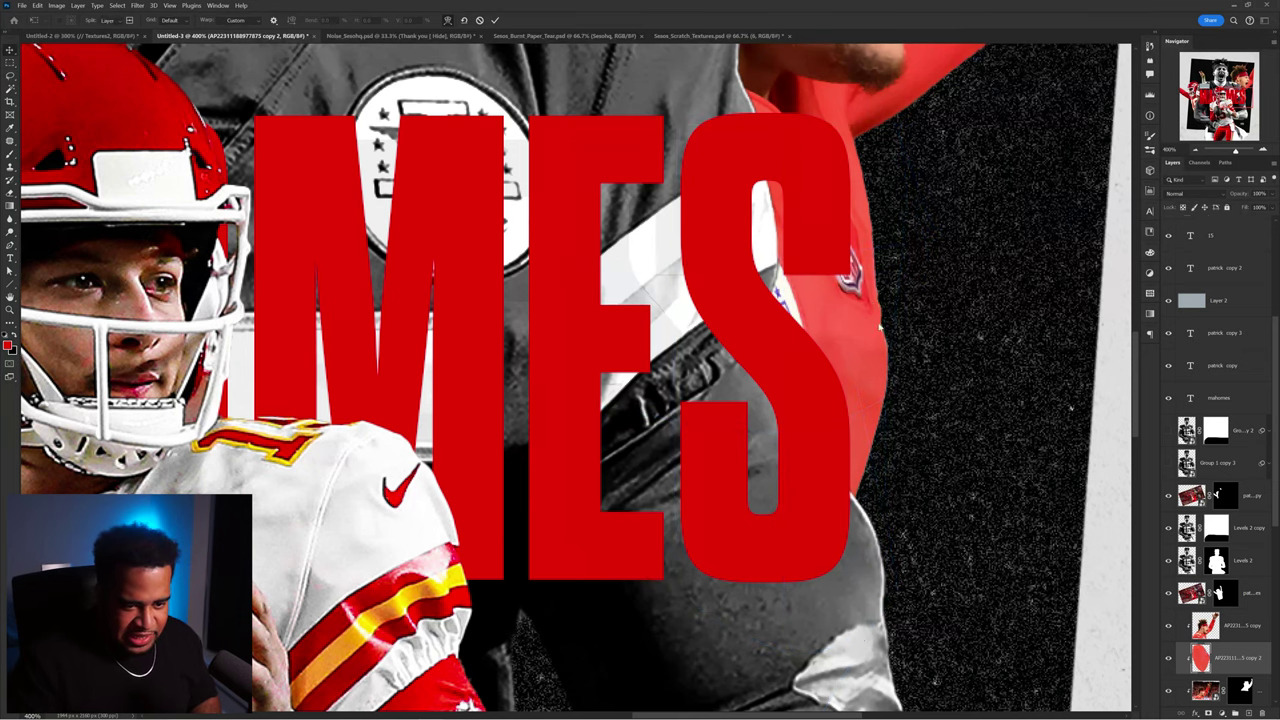
- Merge the jersey patch with the headband player, convert the result to a smart object and grade it with the Camera Raw Filter
scroll(900, 331, down, 4)
drag(900, 331, 896, 355)
scroll(922, 318, up, 1)
shift+click(1248, 635)
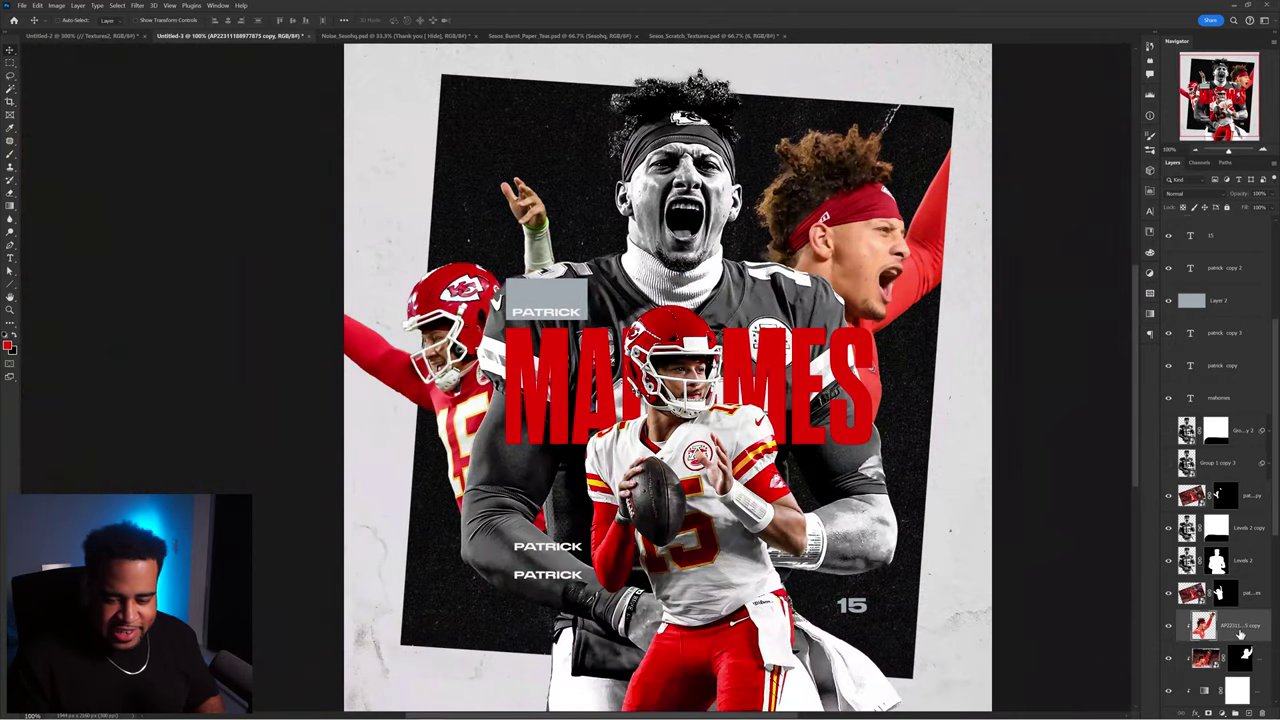
right_click(1240, 630)
click(1222, 362)
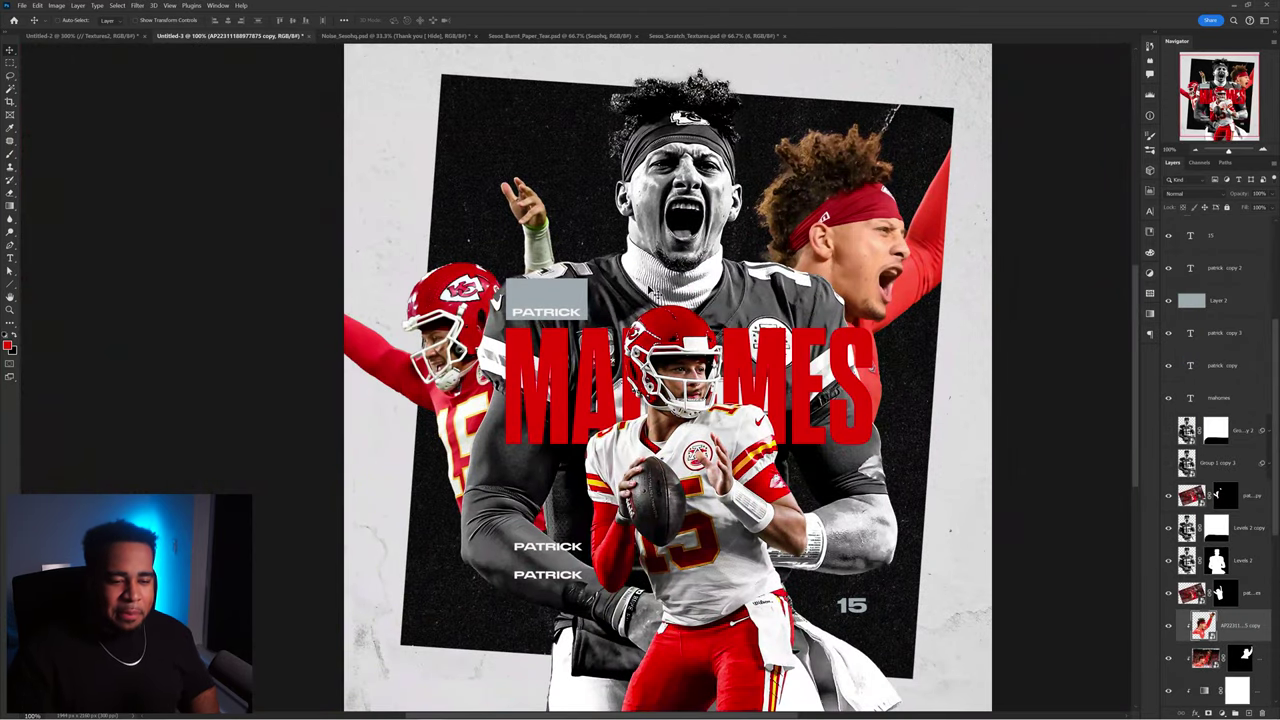
click(153, 5)
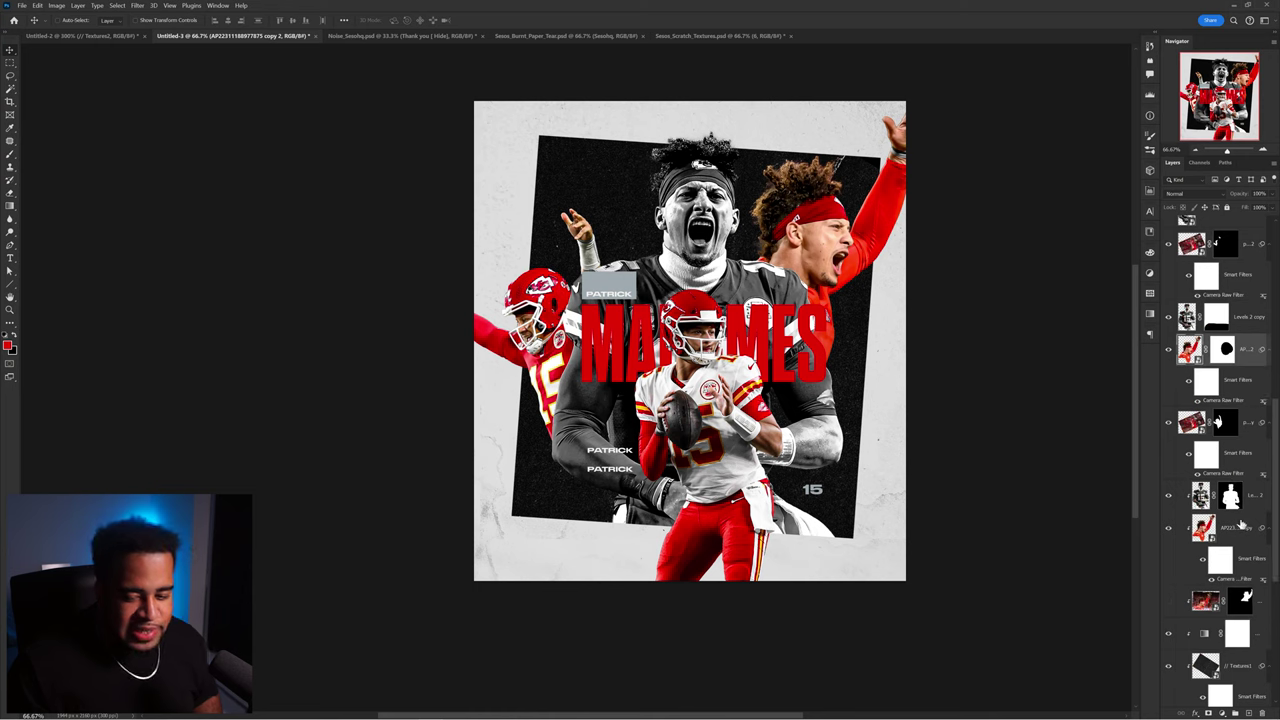
- Create a clipped layer above the headband player and paint a large soft grey glow behind the black-and-white figure
click(1237, 528)
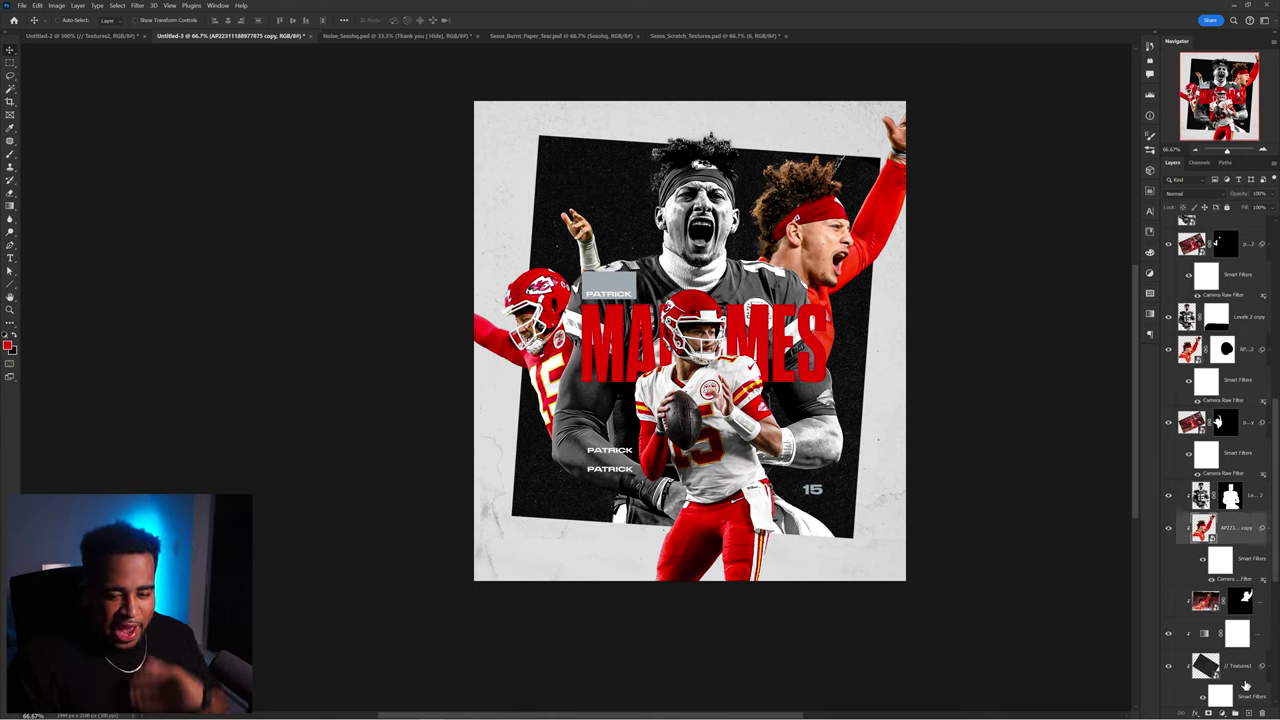
click(1248, 712)
key(b)
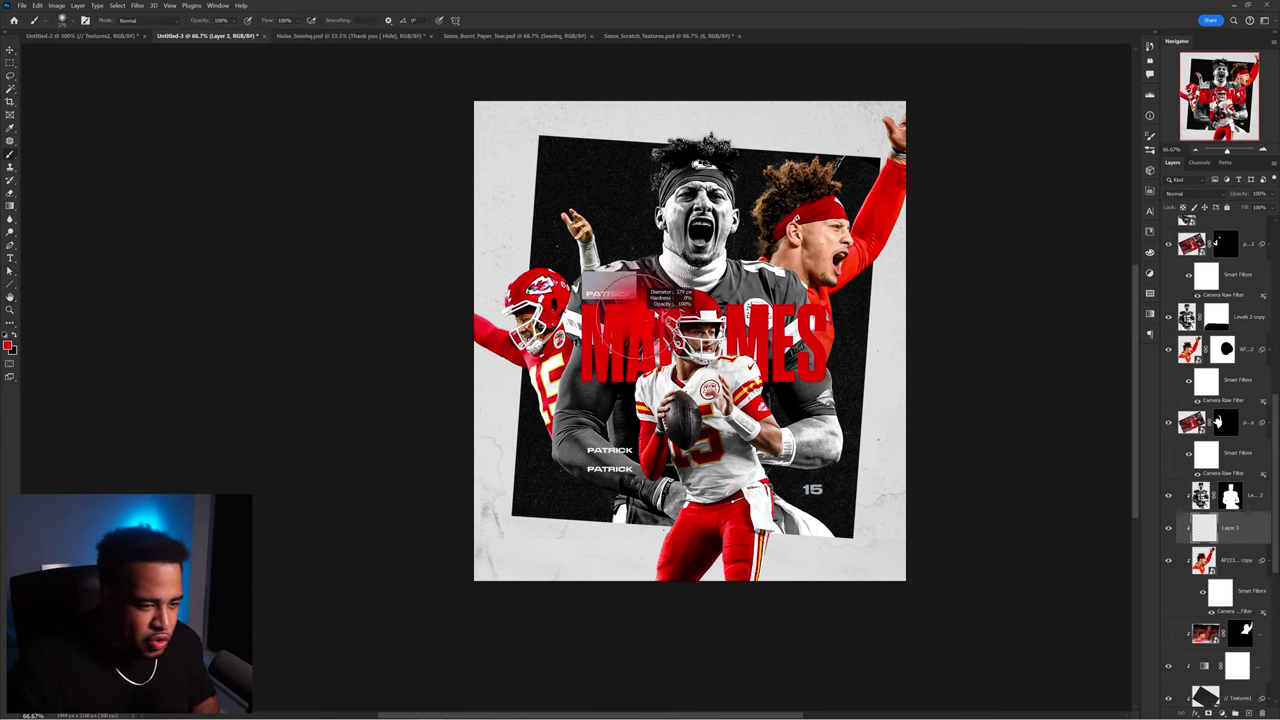
alt+click(621, 408)
click(690, 338)
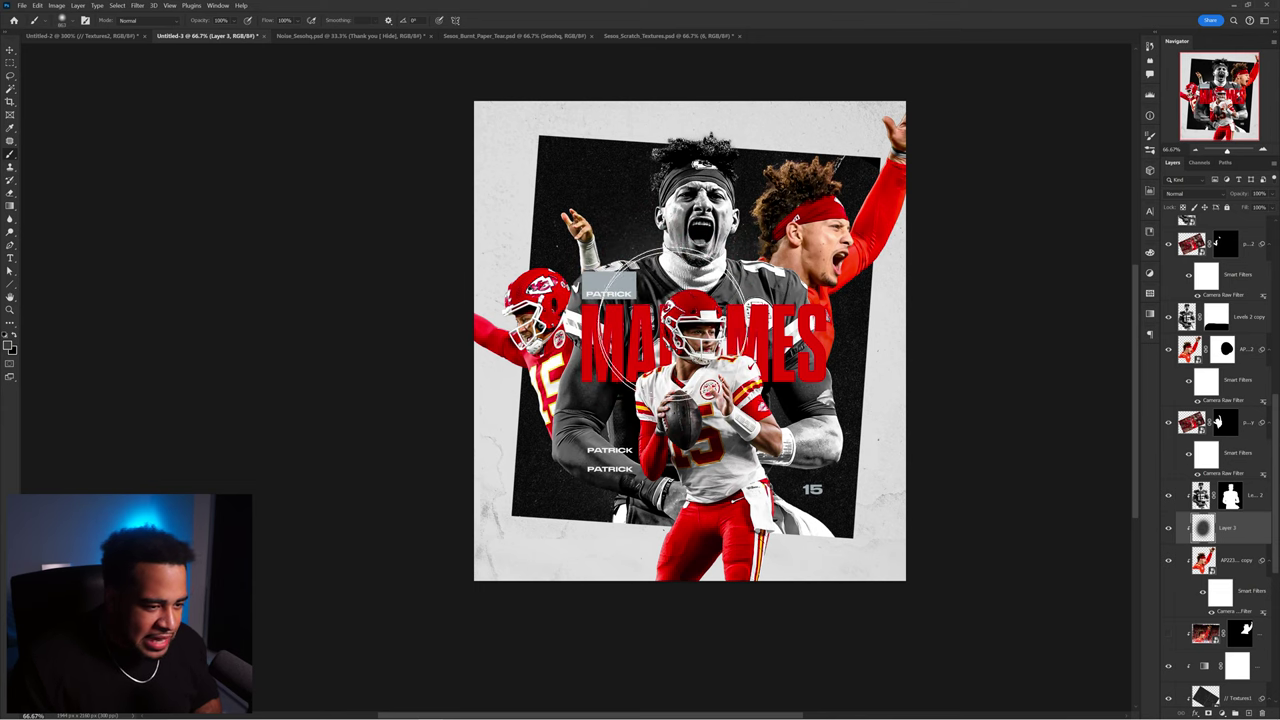
drag(704, 270, 677, 437)
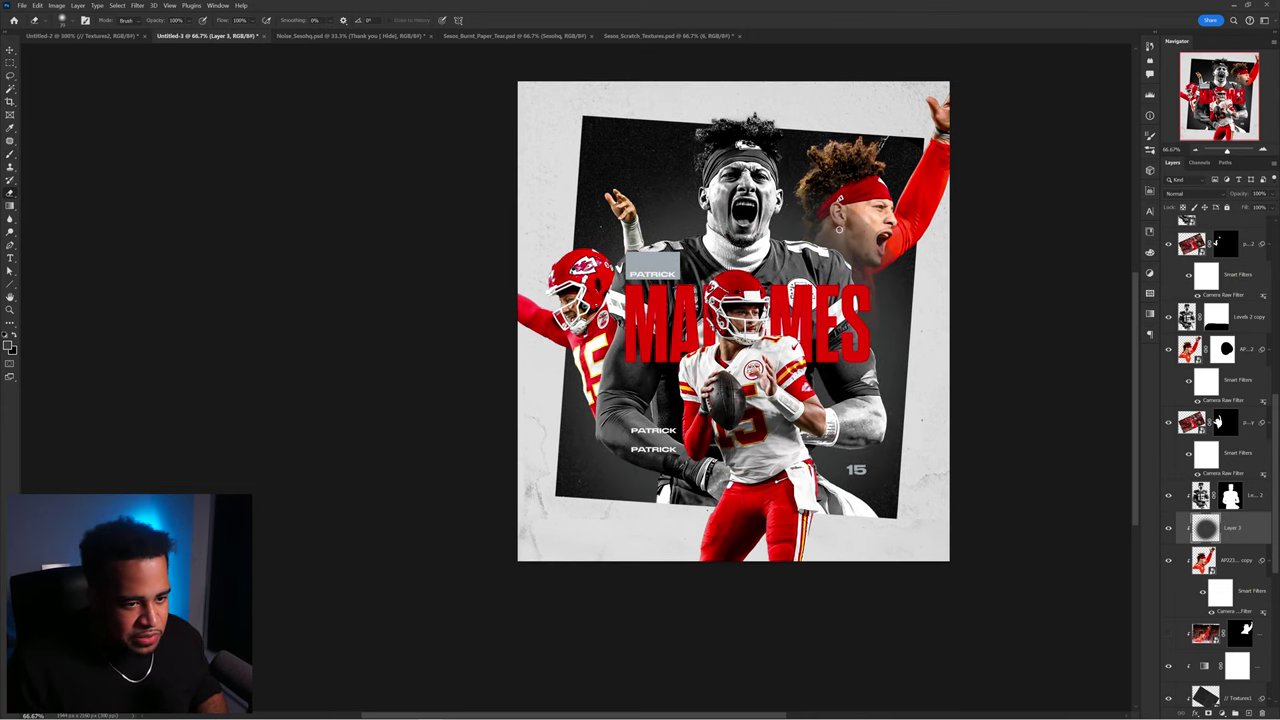
- Erase the grey glow from the headband player's face and raised arm with a soft eraser
scroll(839, 230, up, 1)
scroll(826, 261, down, 1)
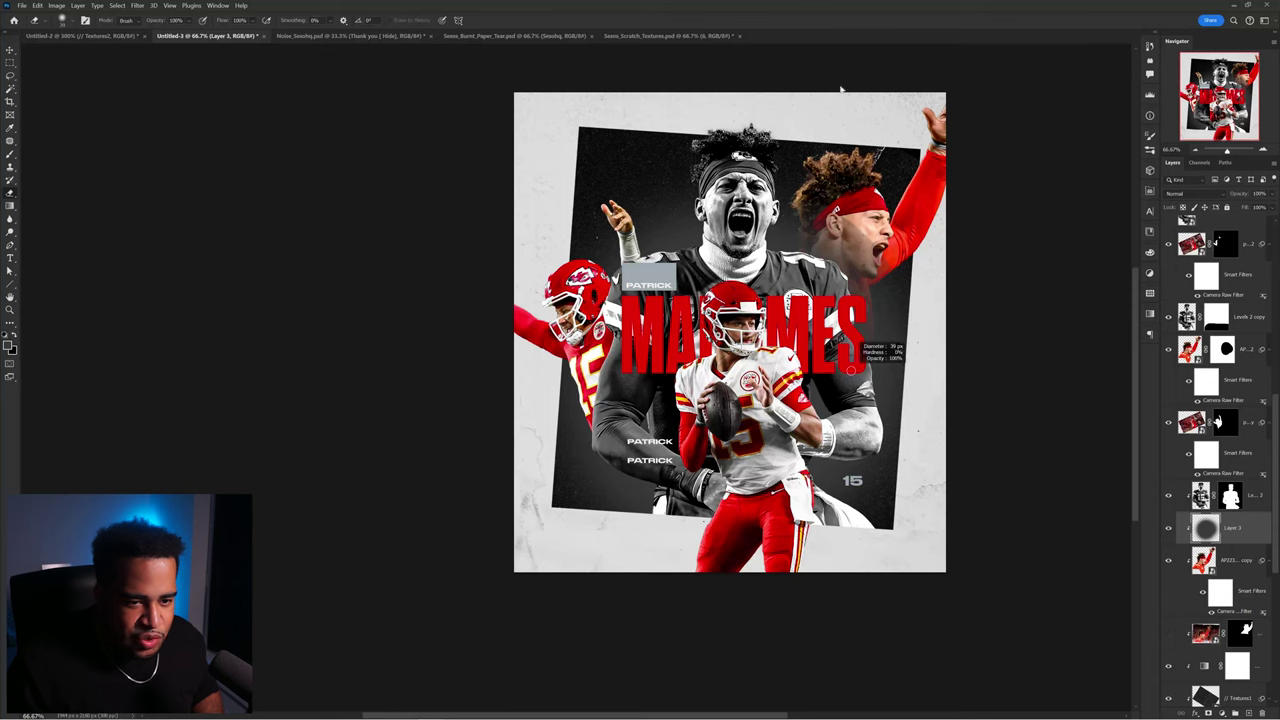
mouse_move(867, 256)
mouse_down()
mouse_move(900, 270)
mouse_move(925, 214)
mouse_up()
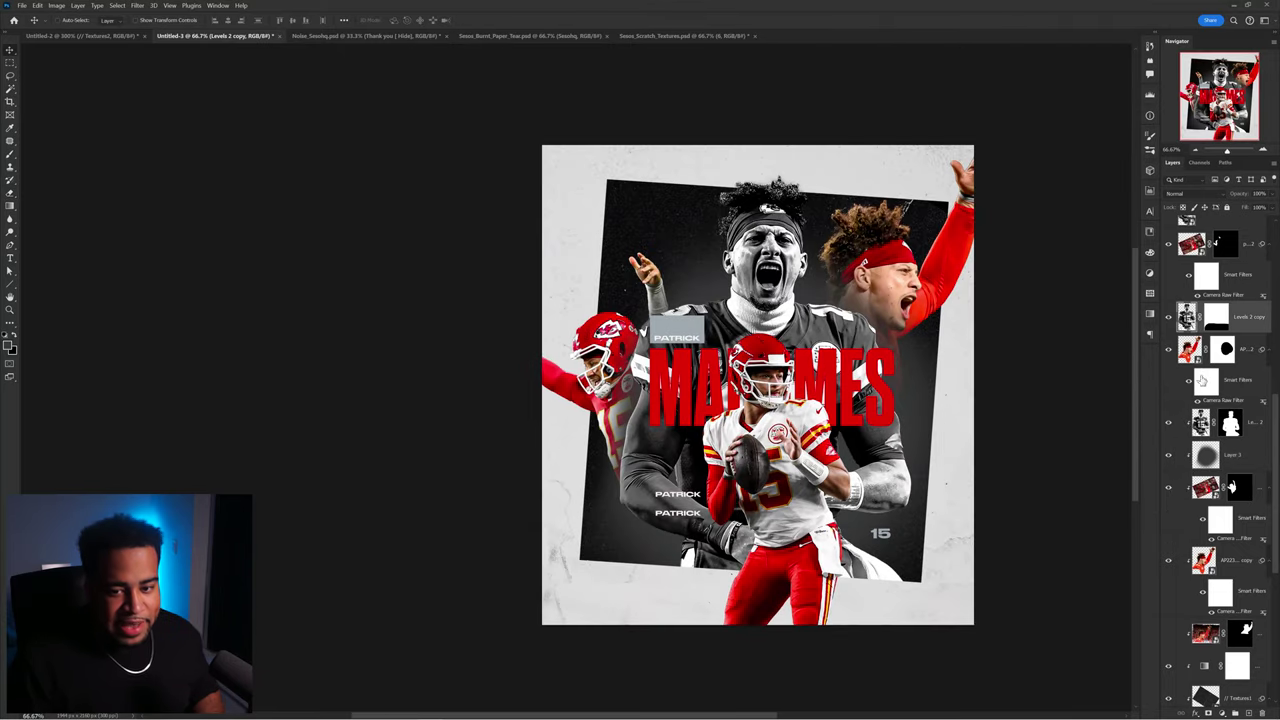
- Create a new layer between the headband player's top copy and the "Levels 2 copy" layer
click(1240, 363)
key(ctrl+shift+n)
key(Return)
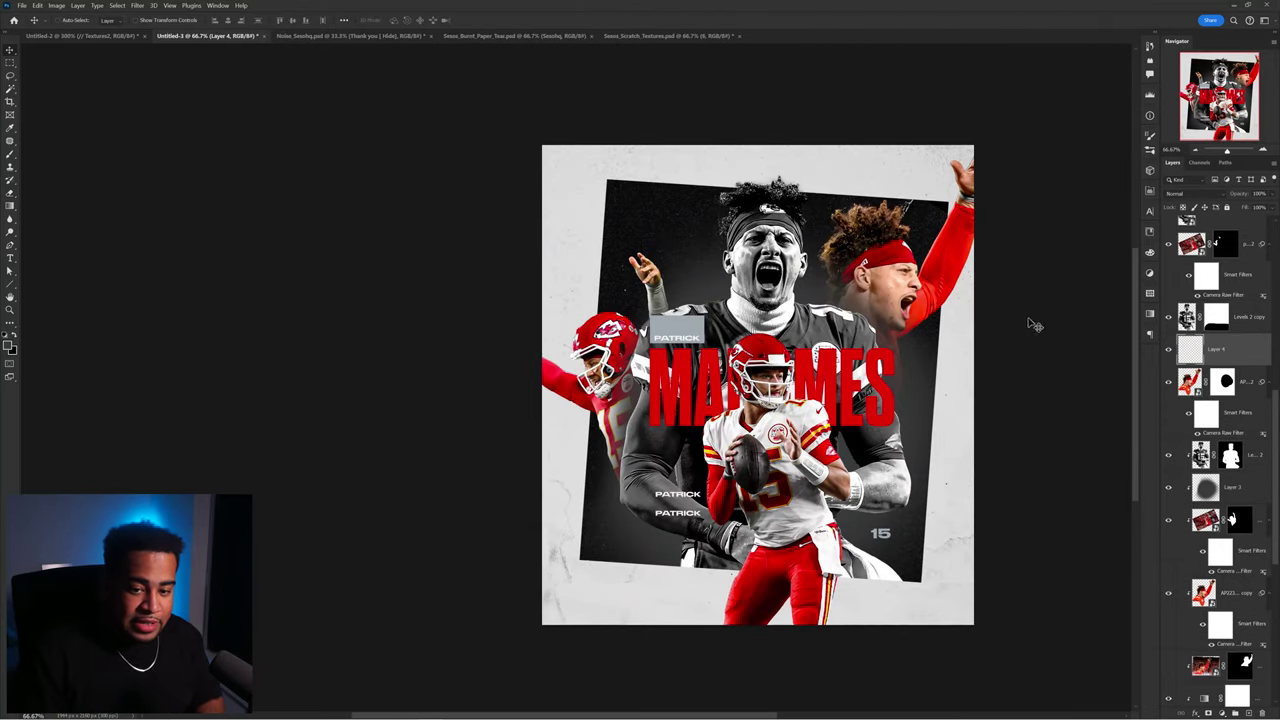
- Paint a large soft grey glow behind the black-and-white figure in Linear Dodge (Add) mode and reposition it
key(b)
mouse_move(808, 355)
mouse_down()
mouse_move(690, 340)
mouse_move(700, 330)
mouse_up()
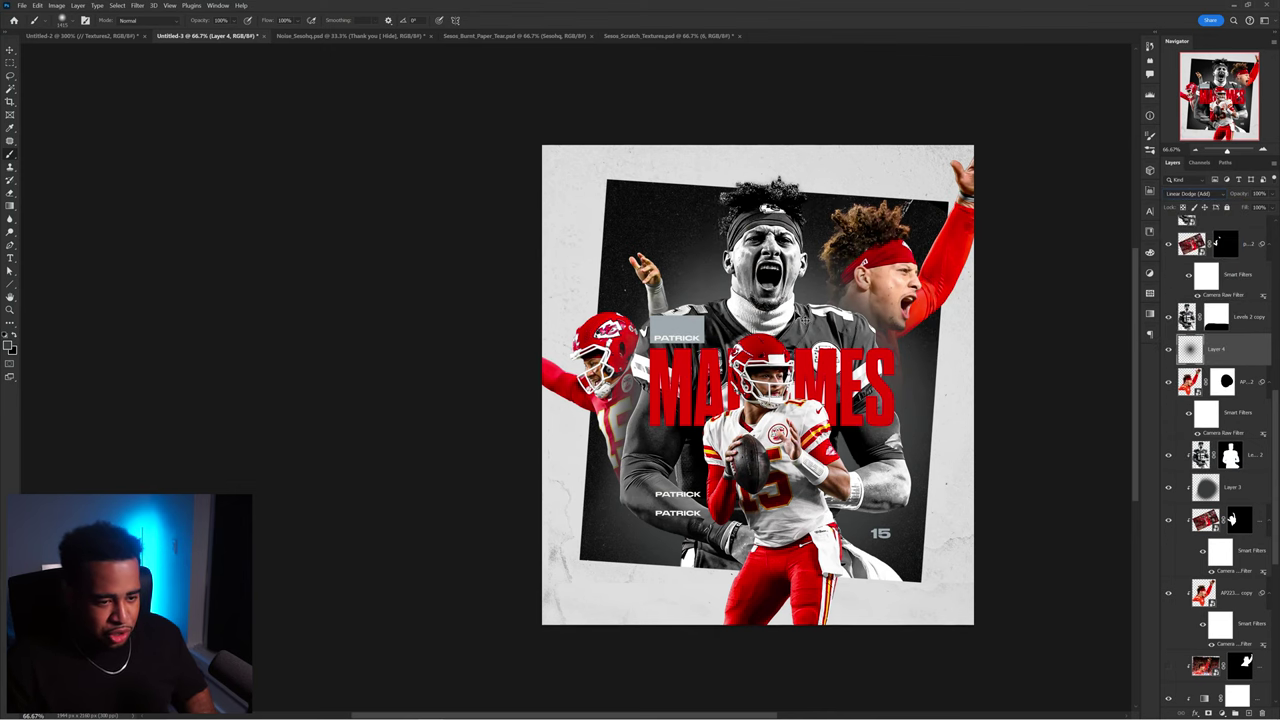
key(v)
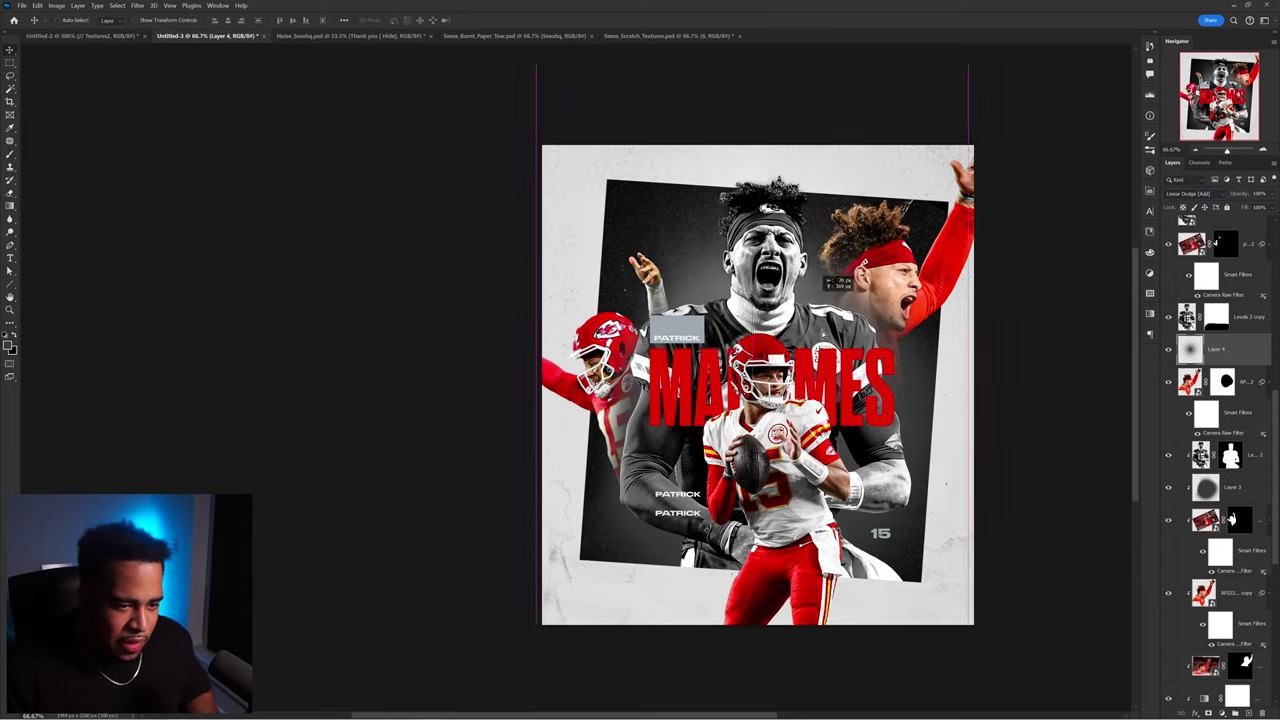
- Lighten the new glow layer with a Hue/Saturation adjustment, setting Lightness to +12
key(ctrl+u)
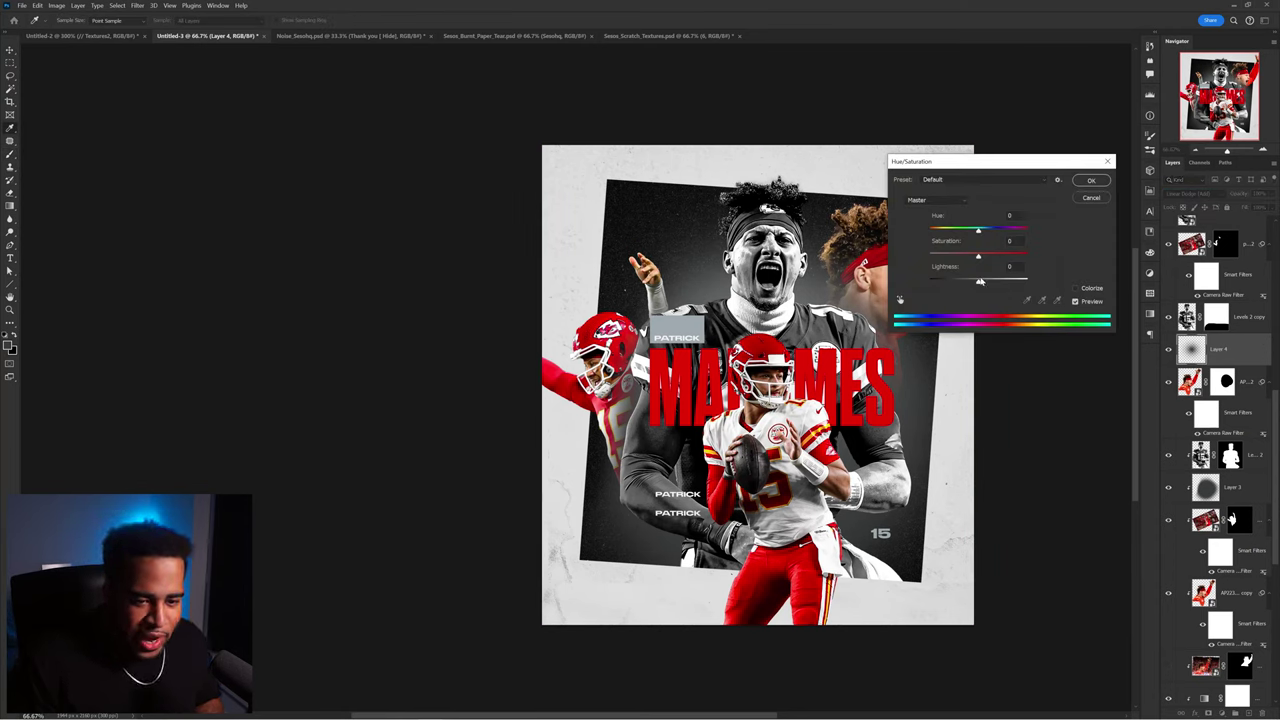
drag(979, 283, 990, 285)
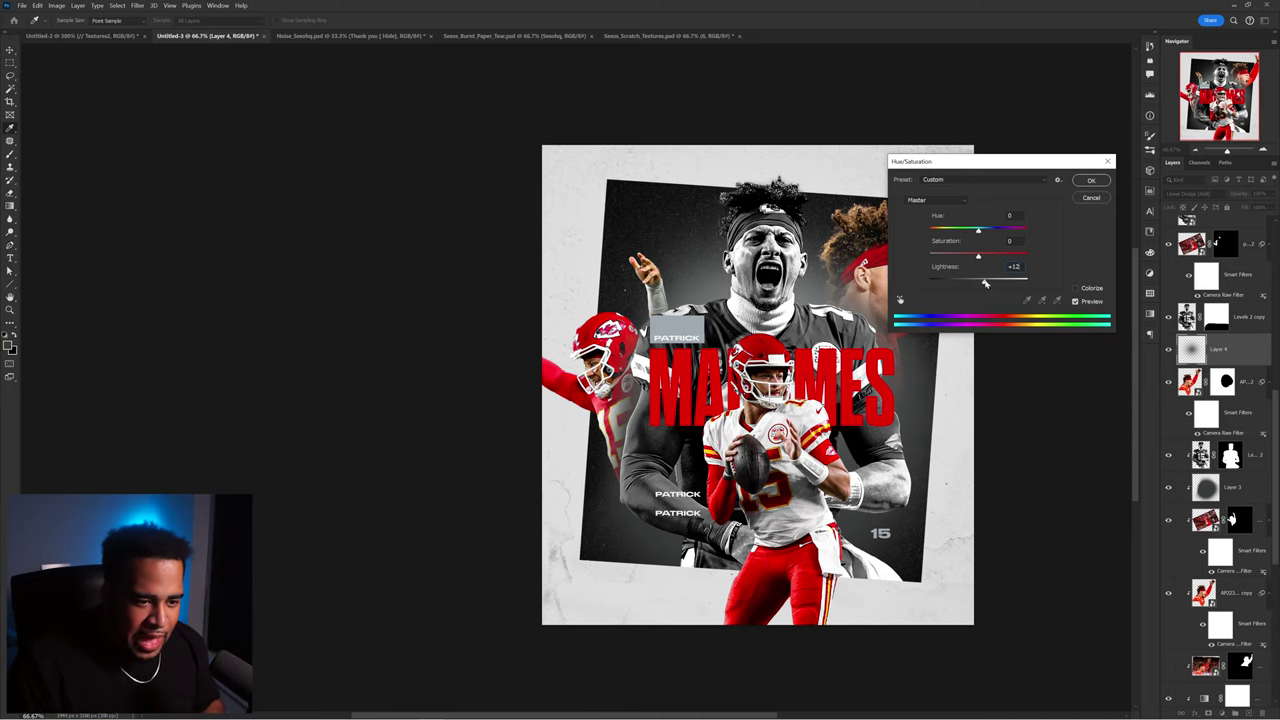
click(1091, 180)
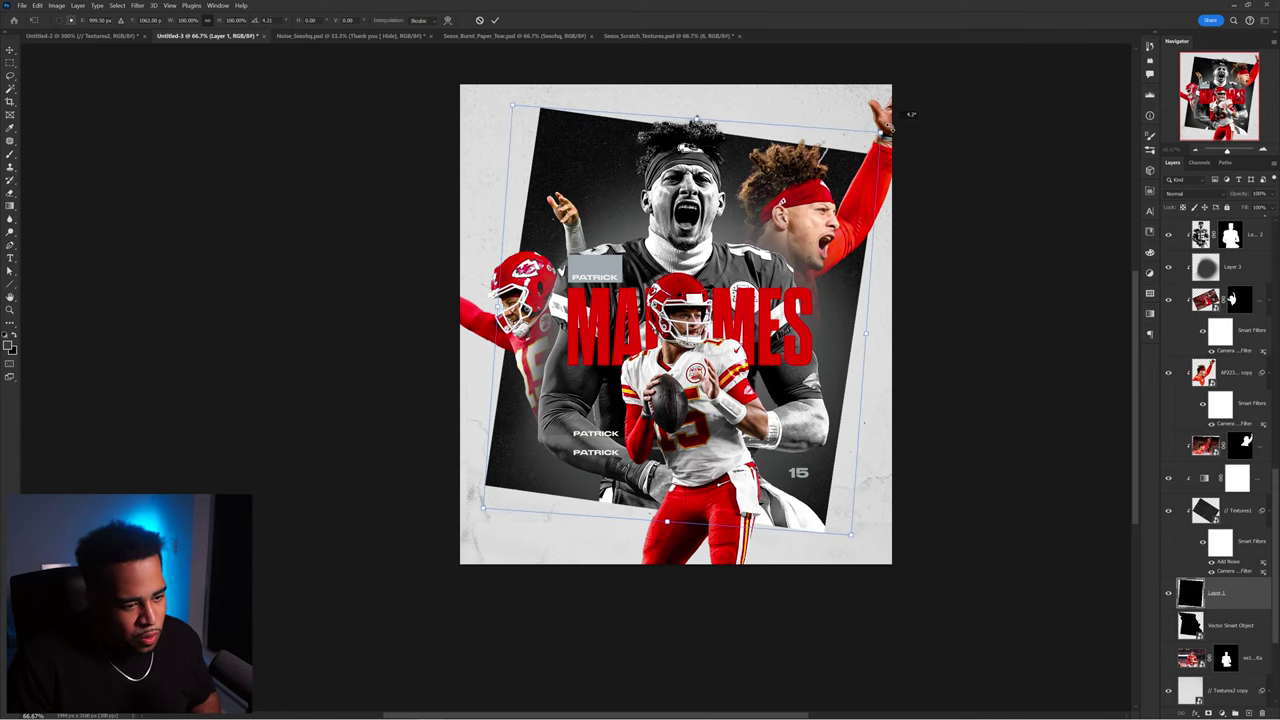
- Rotate the black rectangular panel behind the players clockwise by about 4.2 degrees
key(Return)
key(ctrl+z)
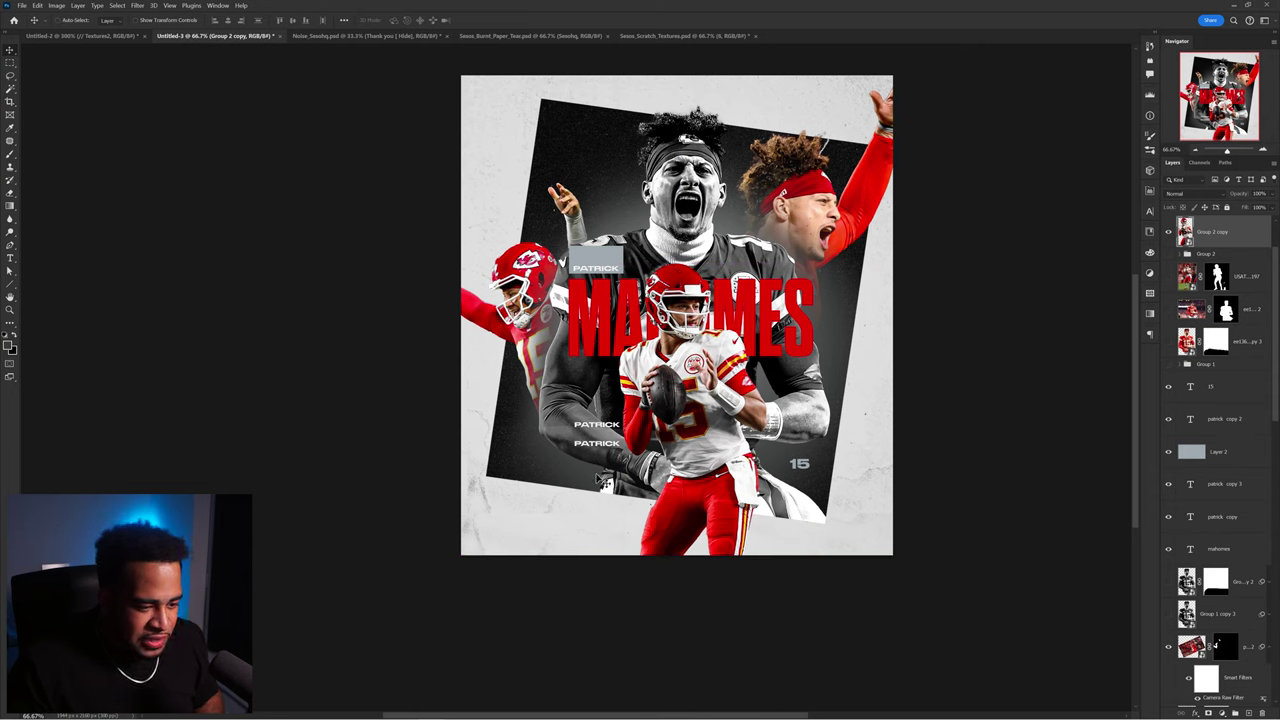
- Scale the oversized black NFL shield logo down towards its lower-left corner
click(617, 450)
click(945, 391)
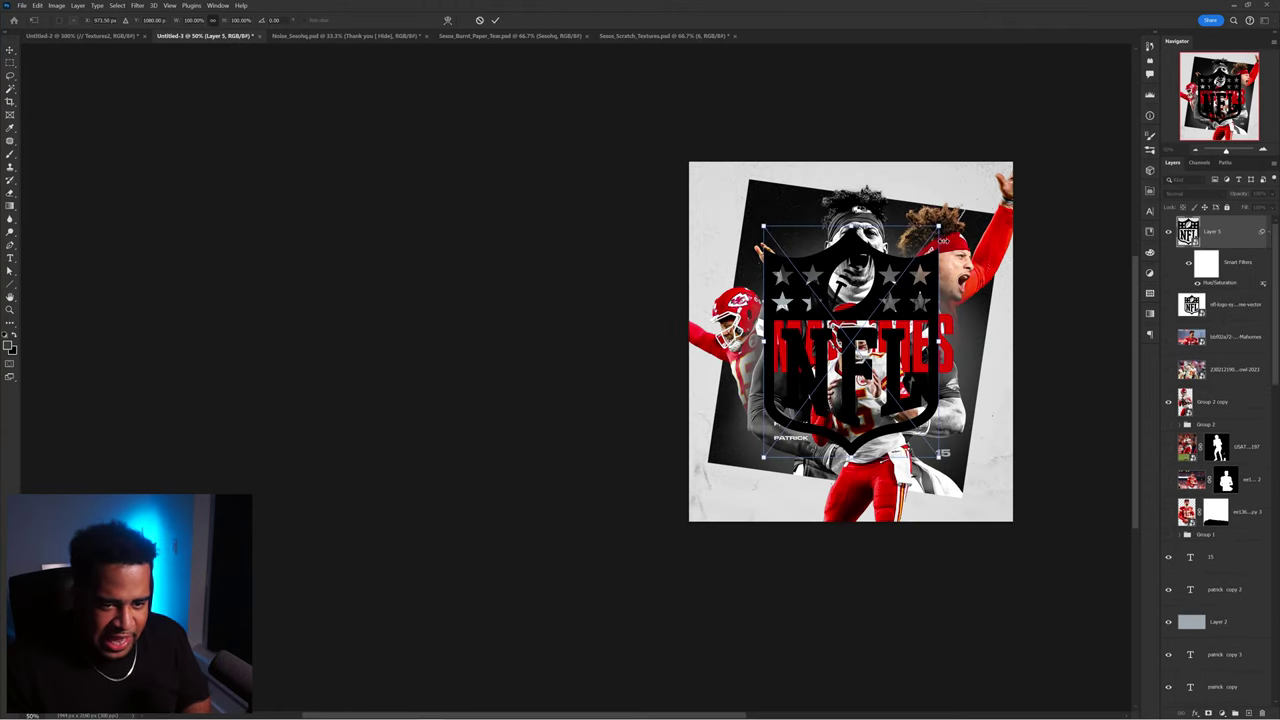
drag(950, 215, 774, 487)
key(Return)
- Shrink the NFL logo to a small badge and place it in the poster's light upper-left margin beside the black panel
key(ctrl+equal)
drag(643, 448, 608, 486)
key(ctrl+t)
drag(632, 450, 671, 484)
key(Return)
drag(736, 458, 678, 107)
drag(745, 198, 746, 252)
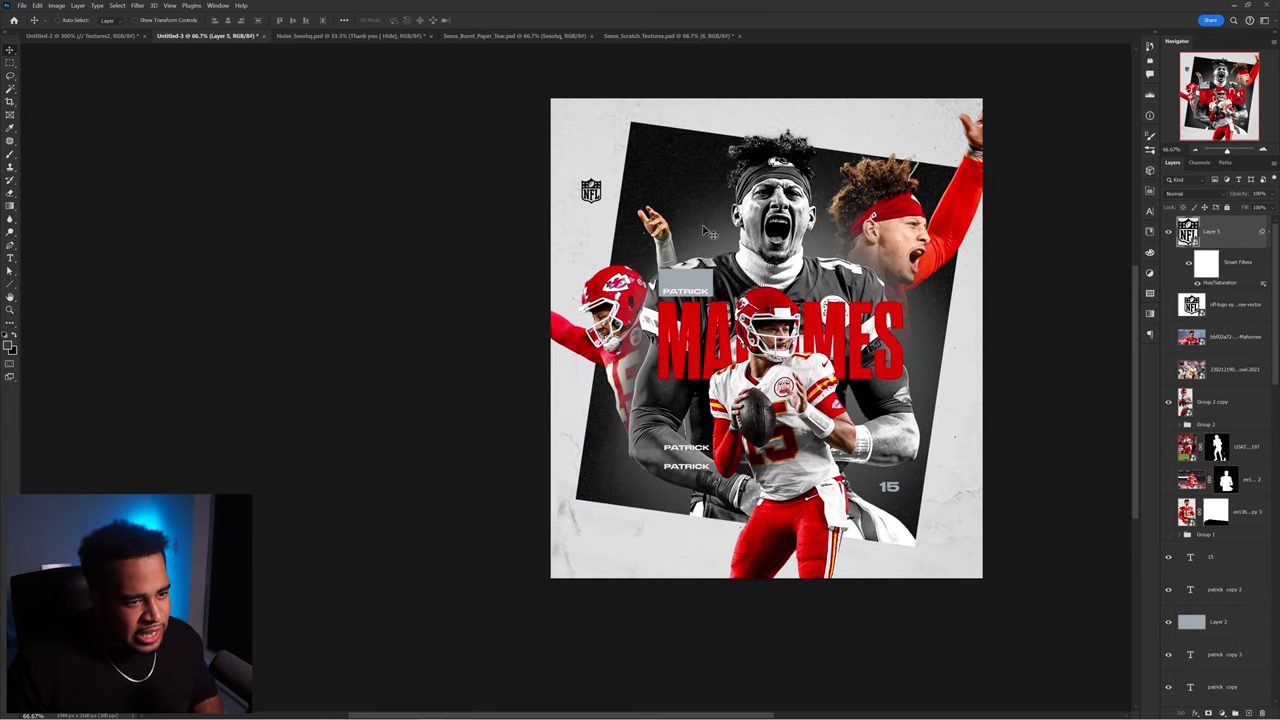